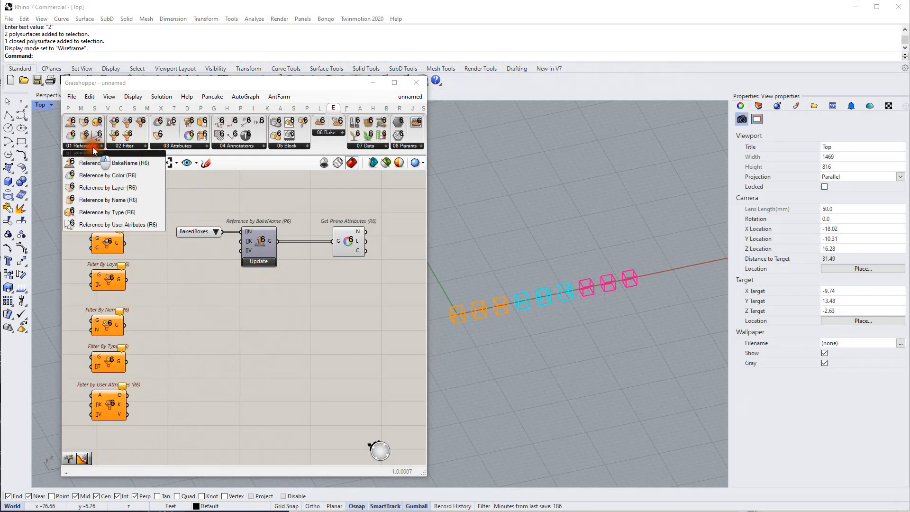
- Reposition the Get Rhino Attributes component slightly above Reference by BakeName on the Grasshopper canvas
click(210, 294)
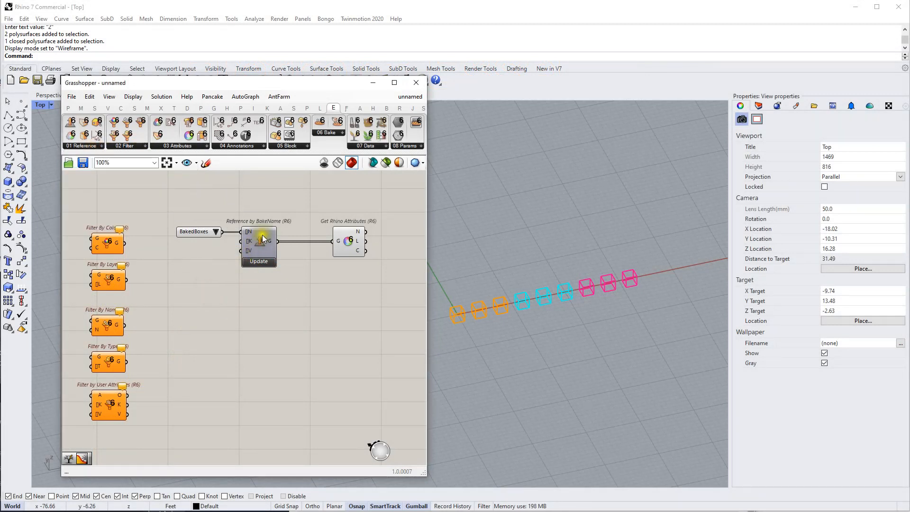
drag(345, 246, 325, 215)
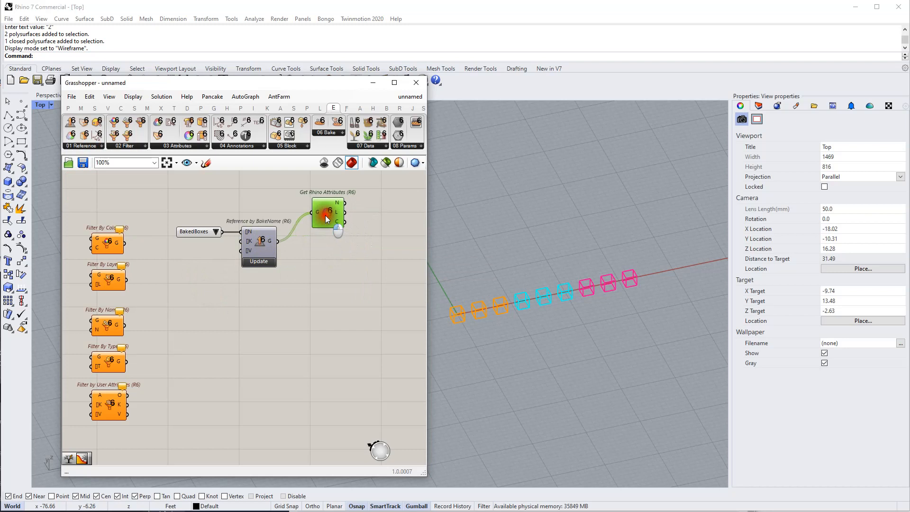
click(300, 310)
- Place a copy of Filter By Color below Get Rhino Attributes and wire the Reference by BakeName geometry into its G input
click(107, 241)
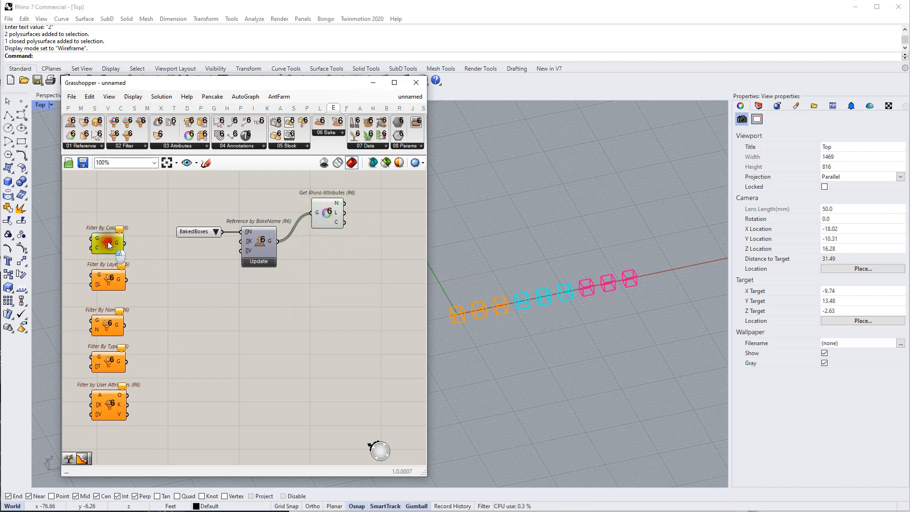
drag(319, 250, 384, 273)
right_drag(384, 273, 326, 286)
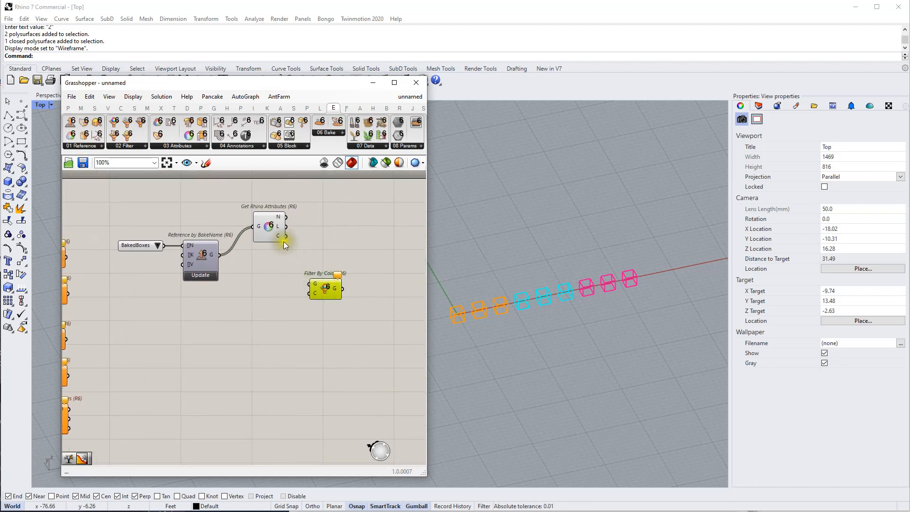
mouse_move(281, 237)
drag(220, 257, 316, 281)
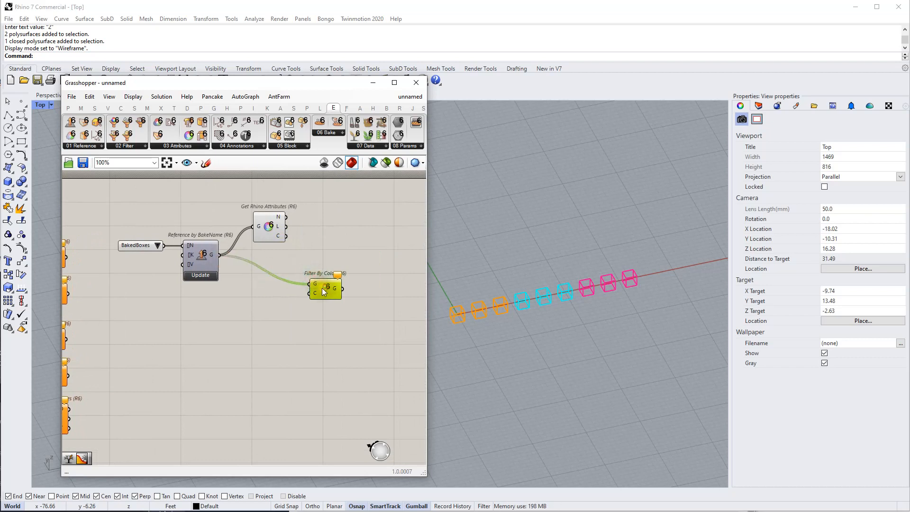
scroll(313, 311, up, 1)
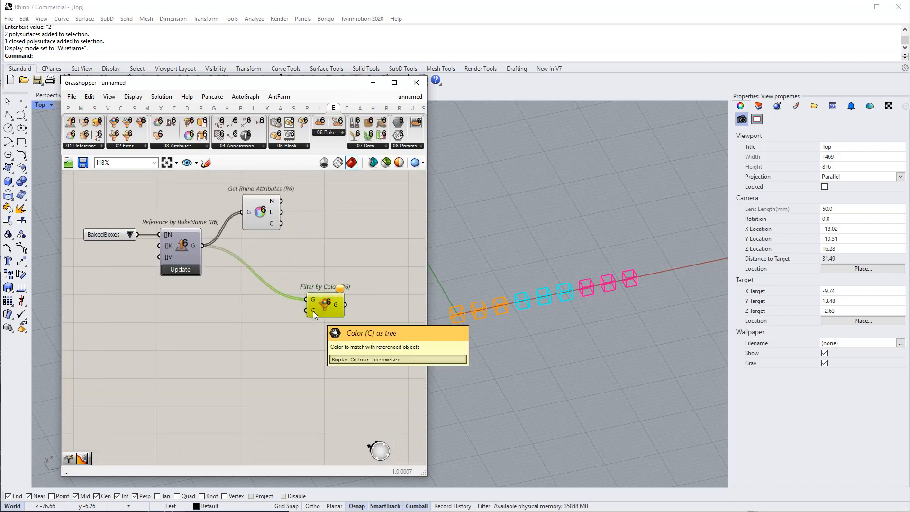
right_click(313, 311)
mouse_move(377, 415)
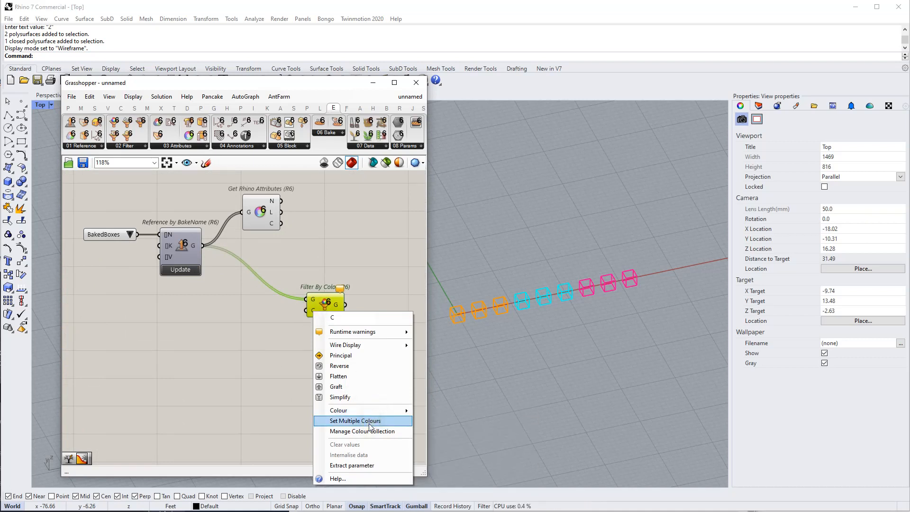
click(215, 402)
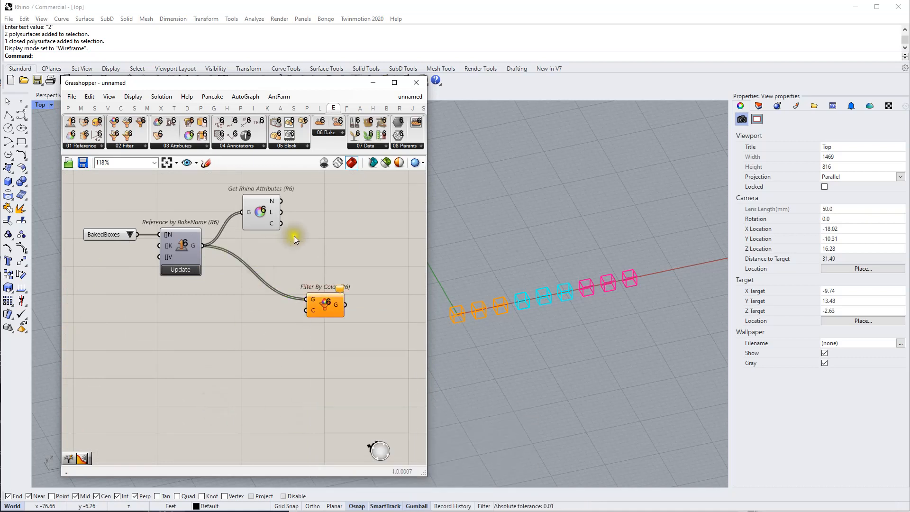
- Add a List Item component and wire the colour output of Get Rhino Attributes into its list input
double_click(327, 230)
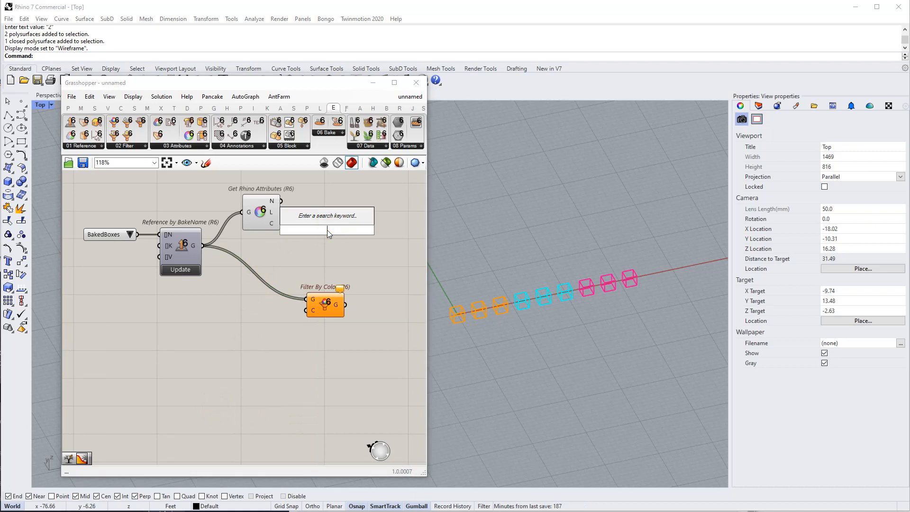
text(list item)
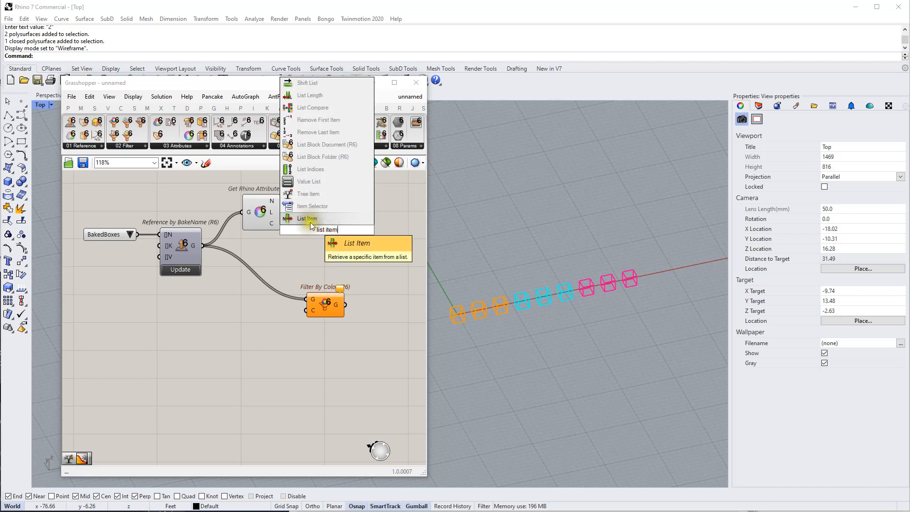
click(306, 221)
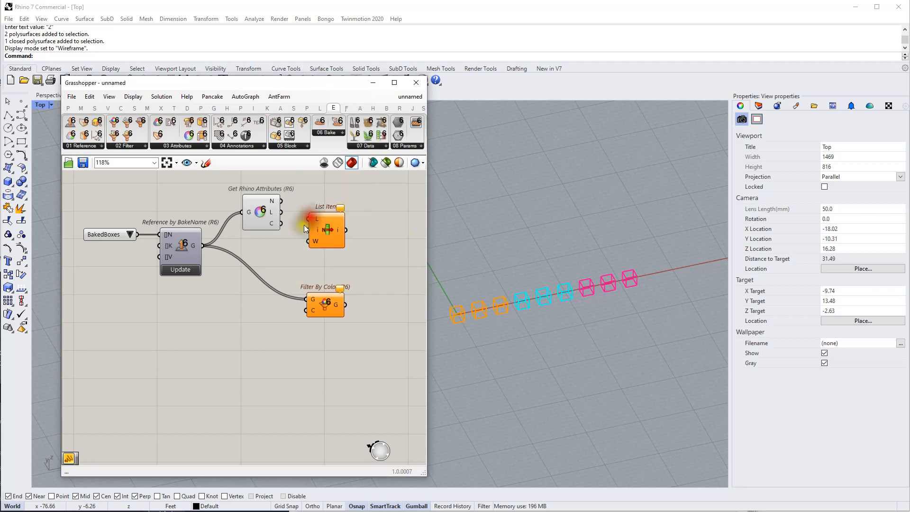
drag(281, 224, 309, 220)
- Add a panel containing 0 as the List Item index and wire the selected item into Filter By Color's colour input
double_click(281, 250)
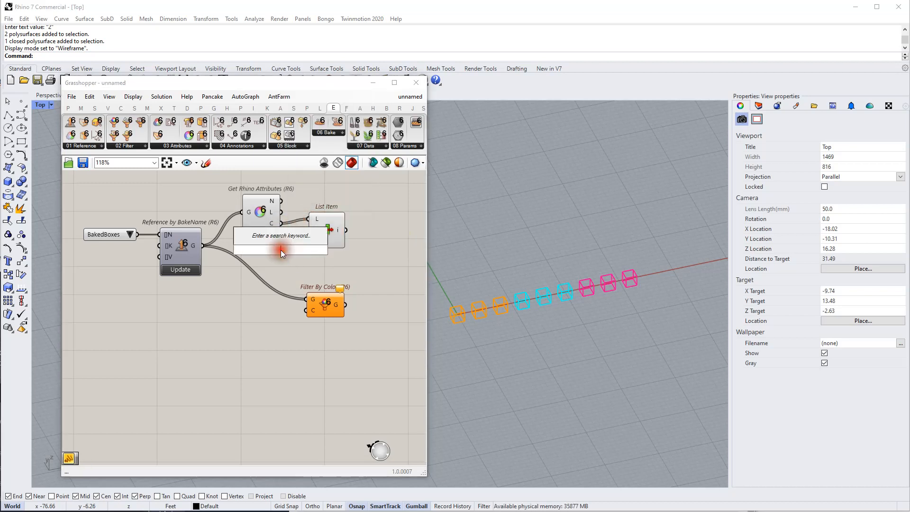
text(//0)
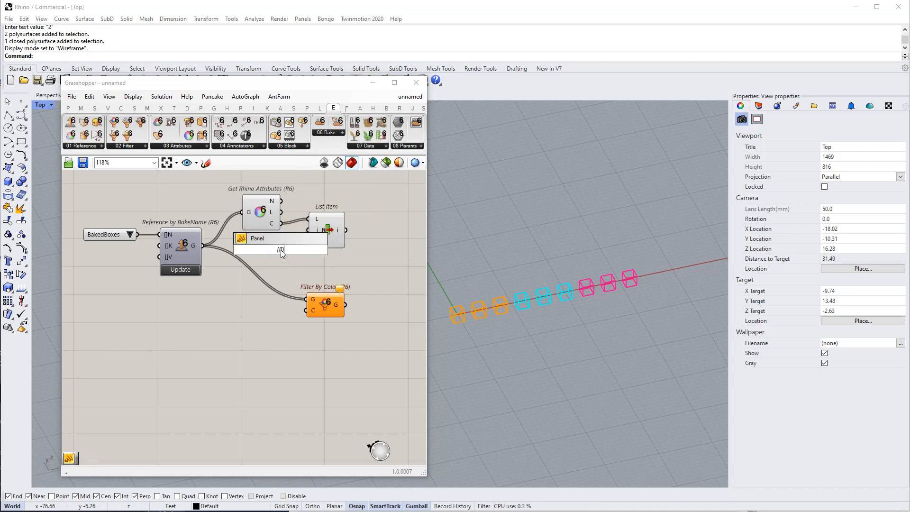
key(Return)
drag(290, 250, 388, 280)
scroll(243, 333, down, 3)
drag(205, 263, 281, 314)
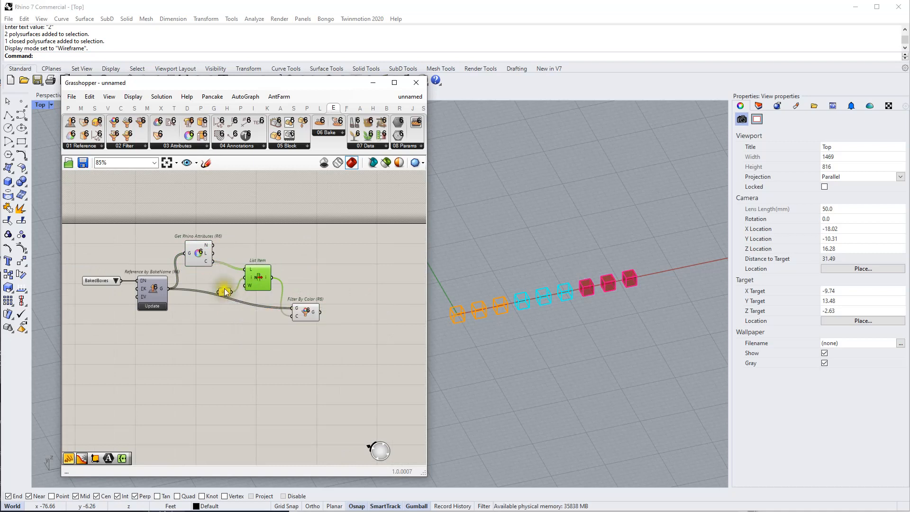
- Add a Create Set component and wire the colour output of Get Rhino Attributes into it
double_click(239, 251)
text(cset)
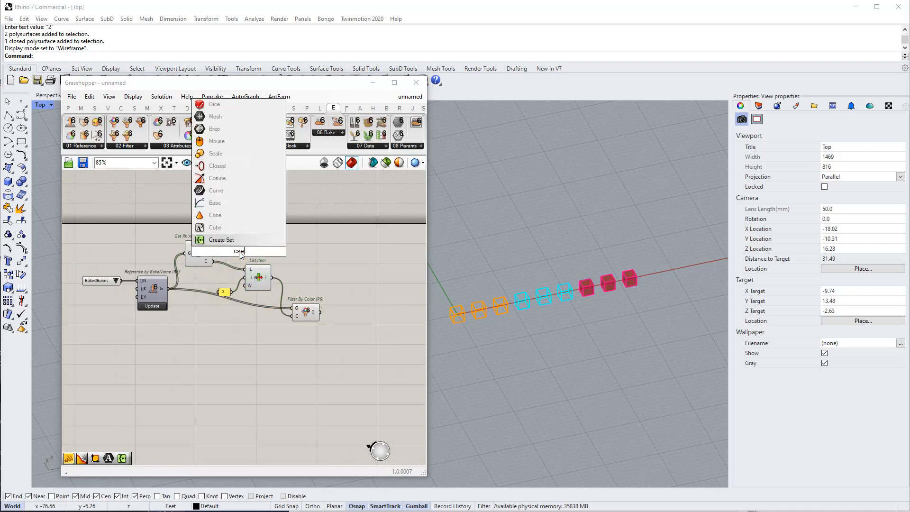
click(221, 238)
scroll(216, 255, up, 2)
drag(210, 264, 230, 250)
- Add an Item Selector fed by the Create Set S output and wire it into Filter By Color's colour input
double_click(299, 241)
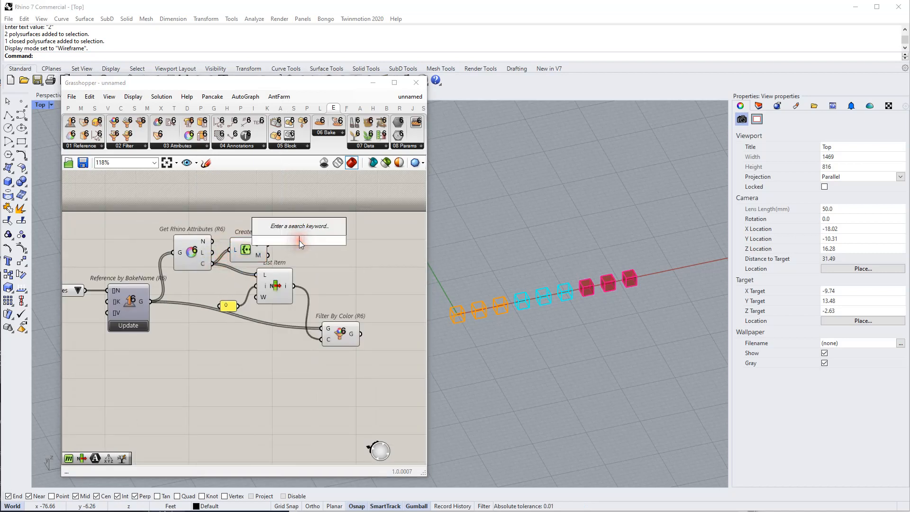
text(item sel)
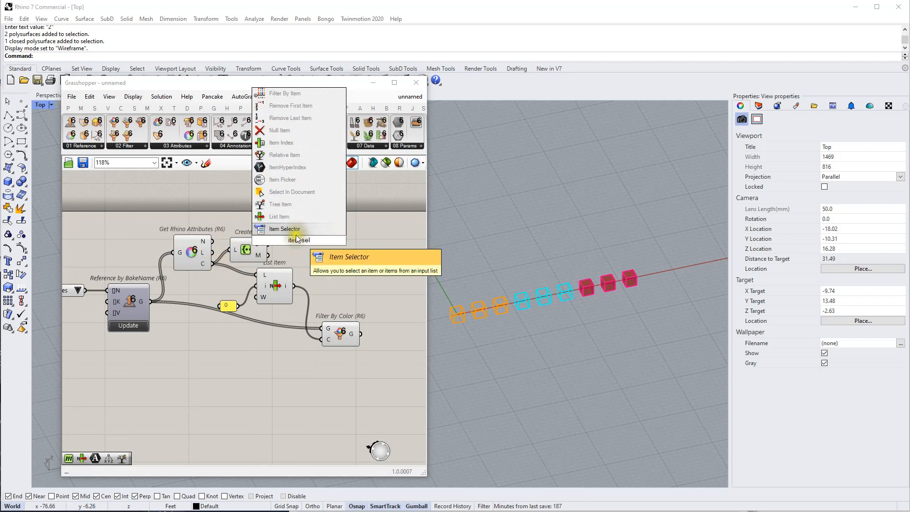
click(294, 229)
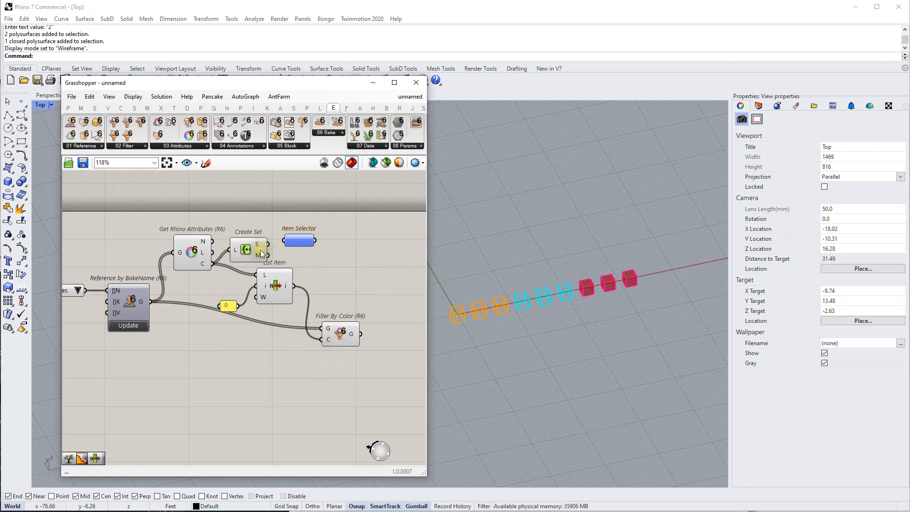
drag(278, 240, 322, 339)
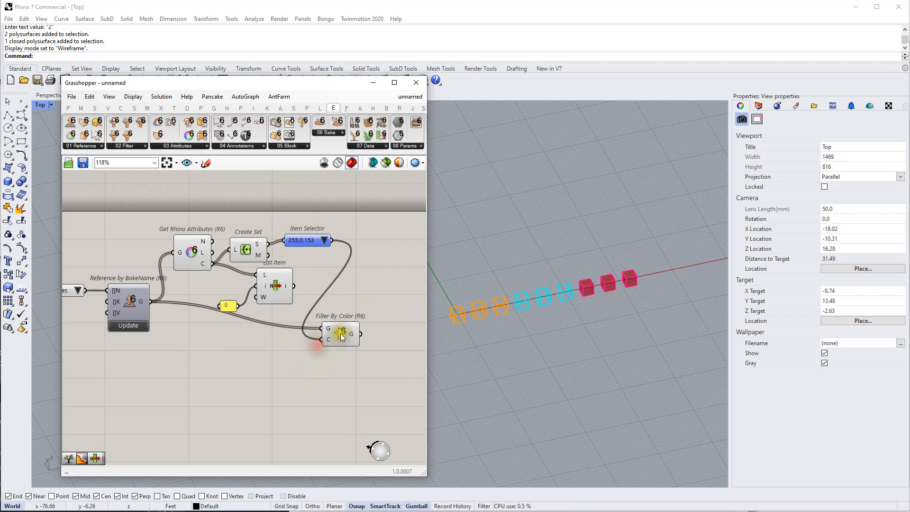
click(324, 240)
right_click(308, 239)
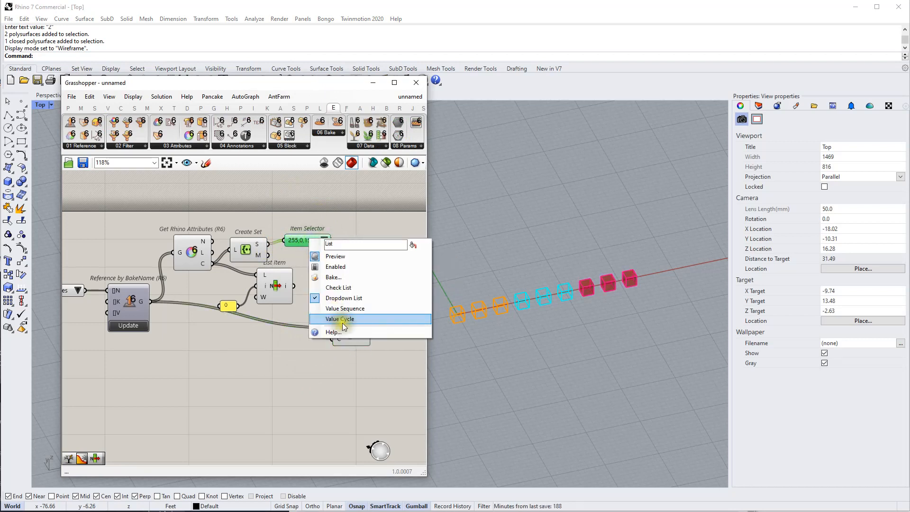
click(291, 311)
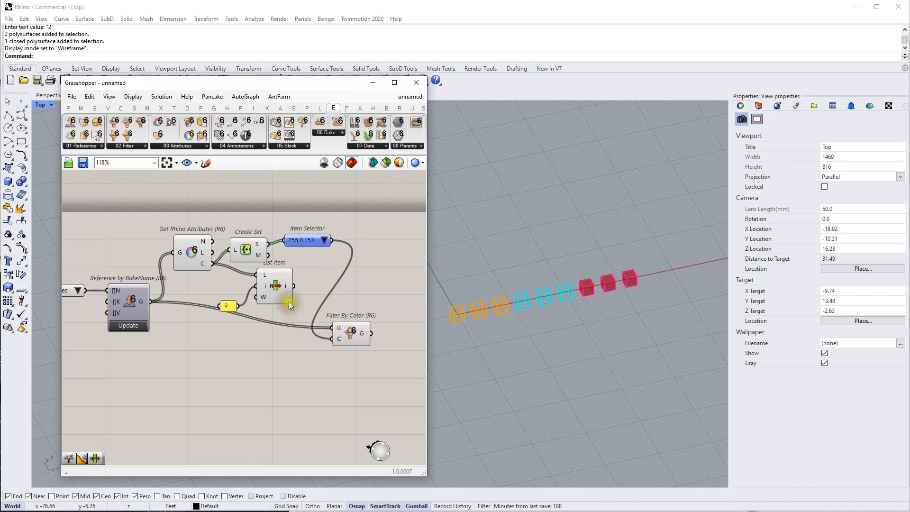
- Delete the List Item component together with its index panel
drag(299, 285, 223, 311)
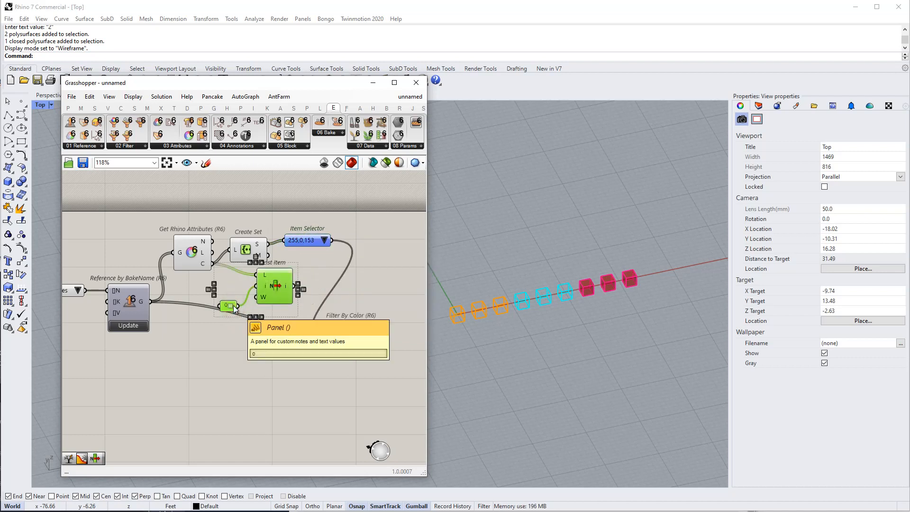
key(Delete)
right_drag(285, 280, 257, 298)
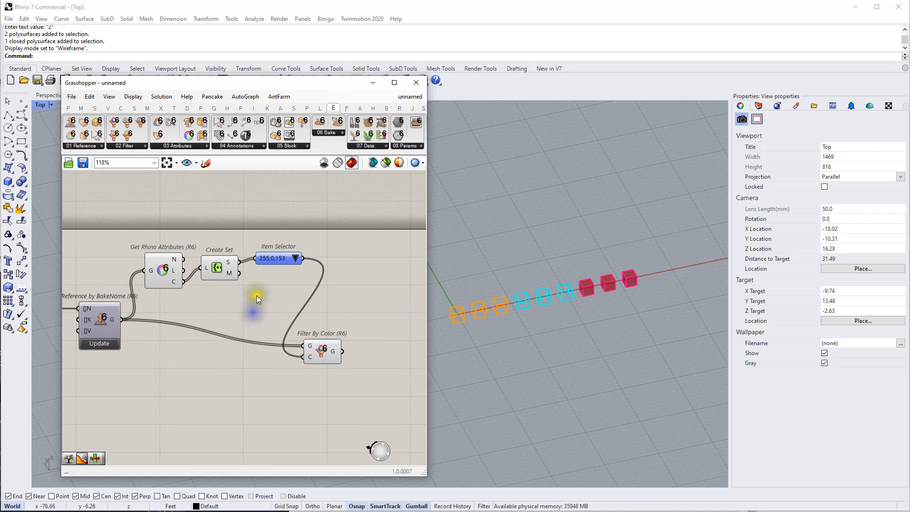
- Highlight the boxes that pass the Filter By Color component in the viewport
click(161, 274)
scroll(247, 304, down, 1)
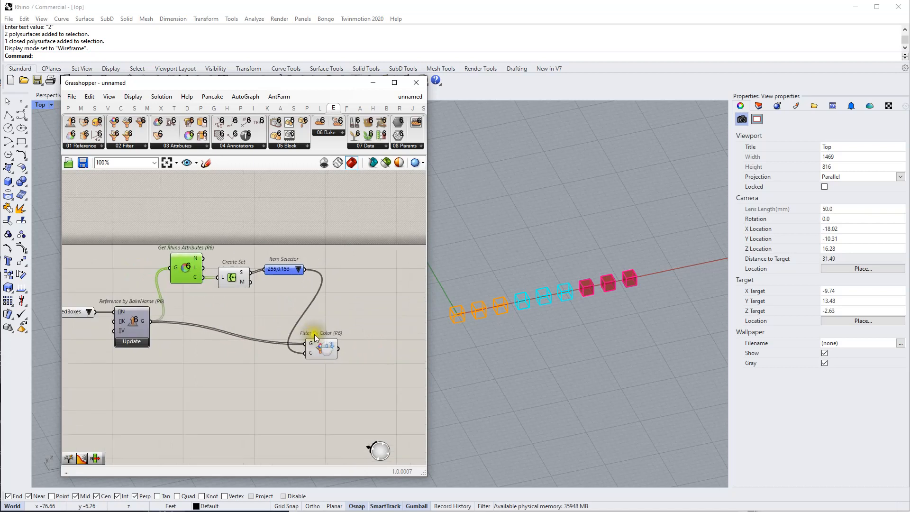
click(330, 332)
right_drag(279, 353, 281, 322)
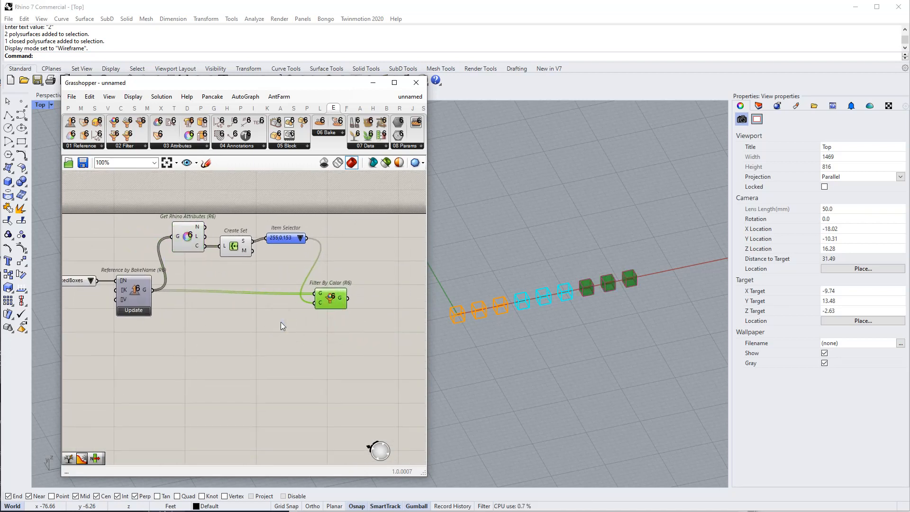
right_click(337, 305)
click(361, 328)
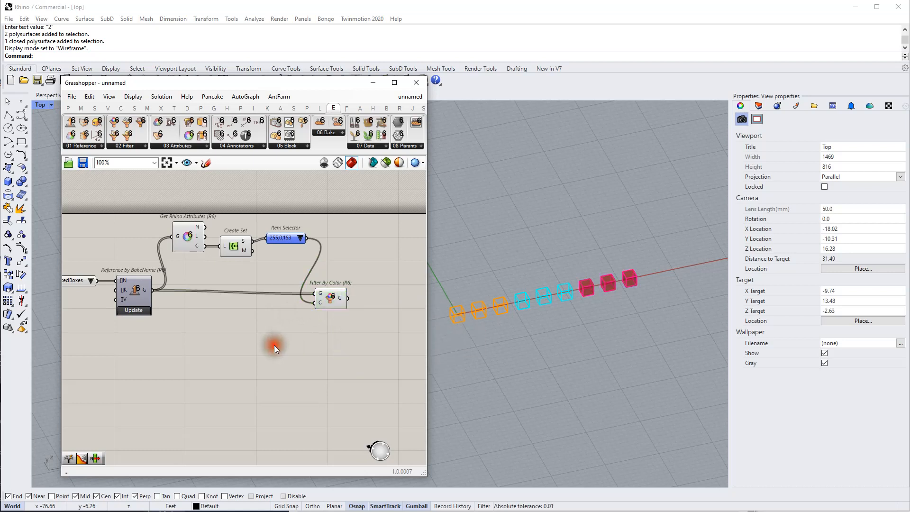
- Place a copy of Filter By Layer below Filter By Color and wire the Reference by BakeName geometry into its G input
scroll(274, 345, down, 1)
right_drag(315, 325, 374, 291)
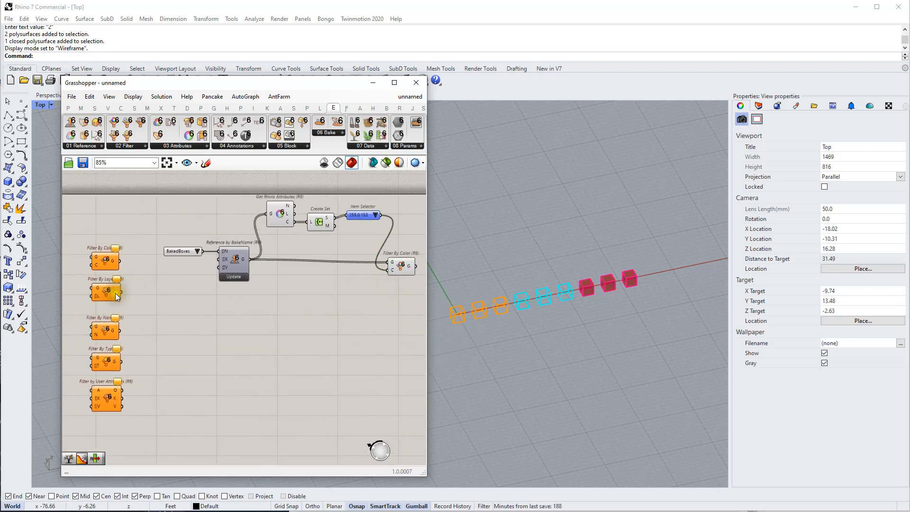
alt+drag(104, 291, 342, 300)
right_drag(343, 300, 269, 318)
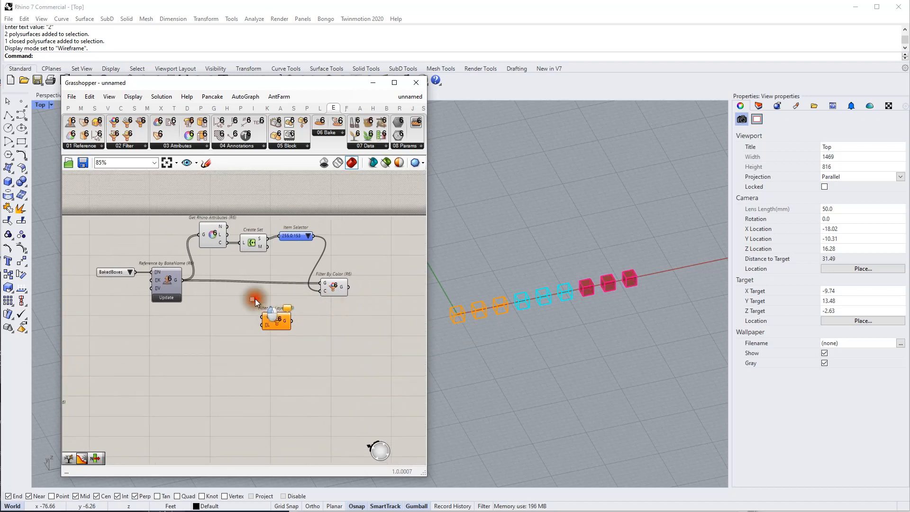
scroll(227, 292, up, 2)
drag(173, 274, 284, 324)
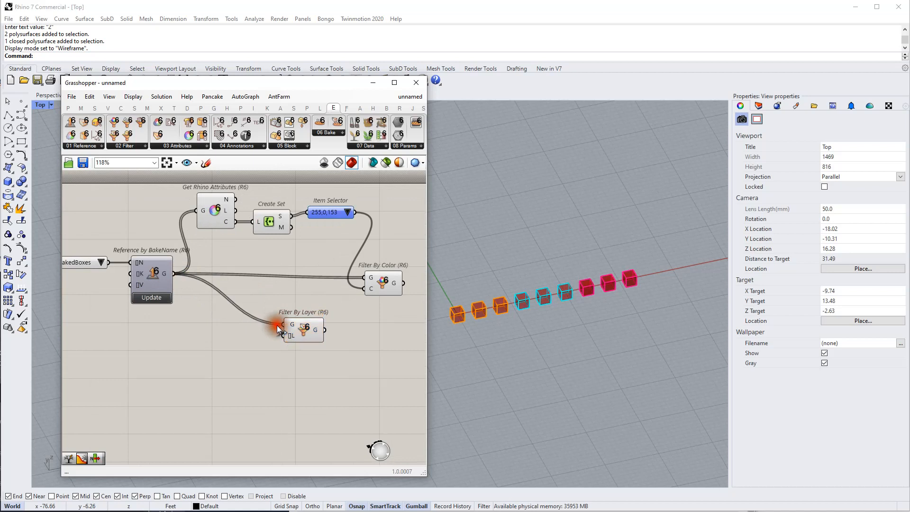
- Add a Value List, wire it into Filter By Layer's layer input and choose MyLayer-2
double_click(223, 363)
text(va)
click(217, 341)
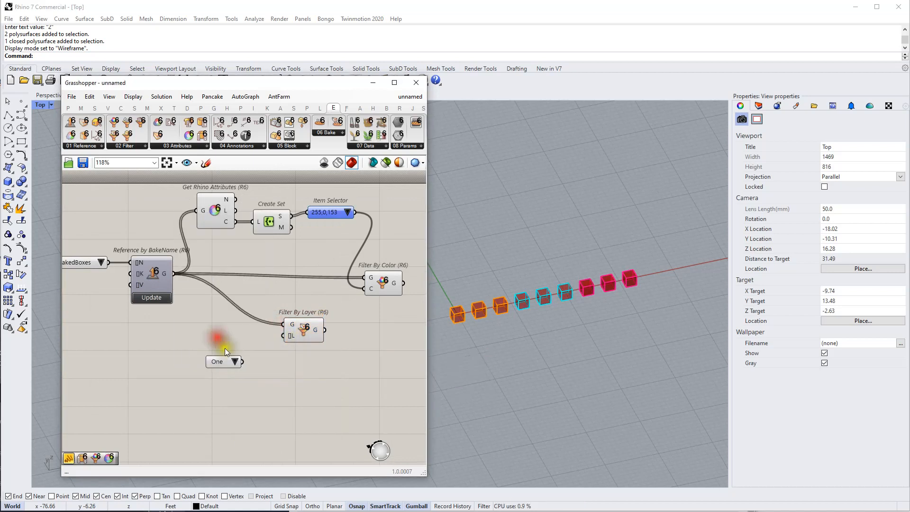
drag(242, 362, 284, 338)
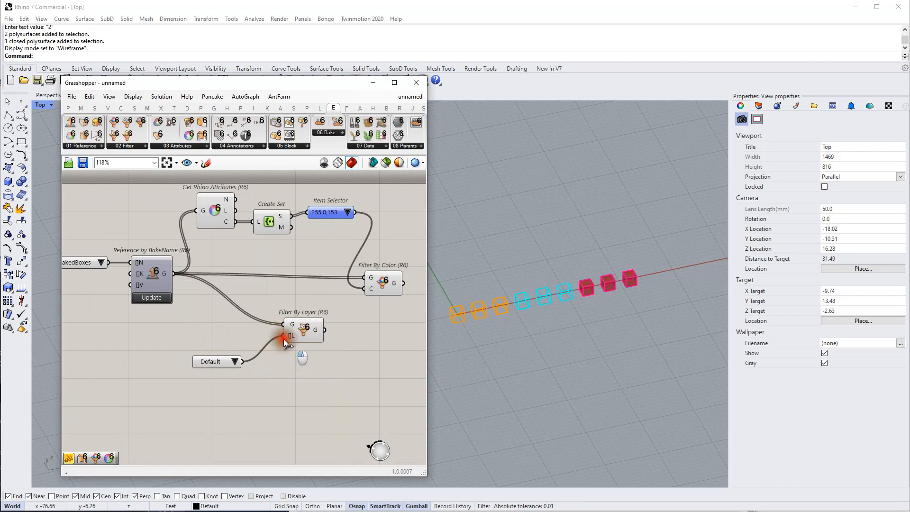
click(234, 362)
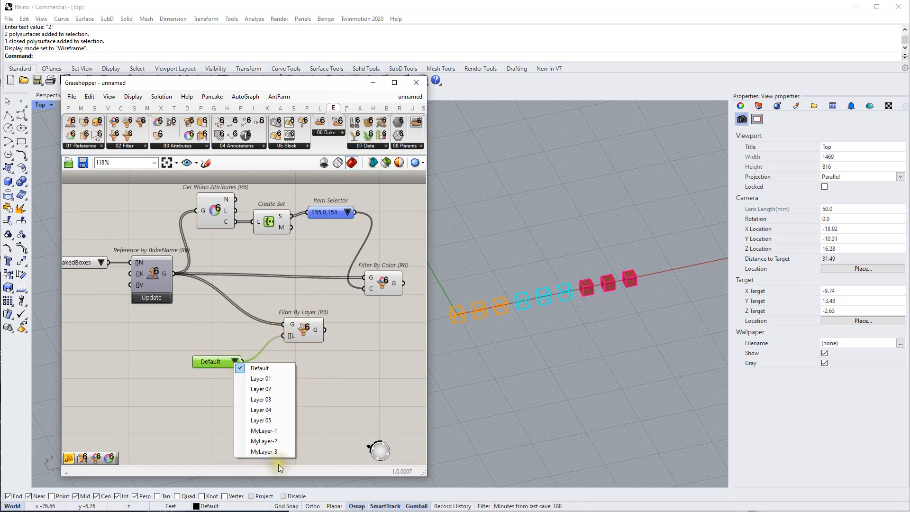
click(264, 441)
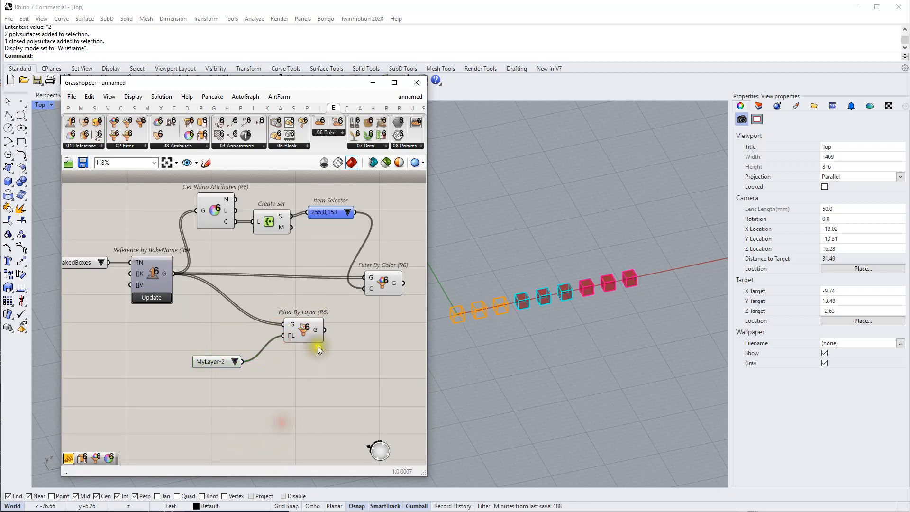
- Turn off the Filter By Color preview and highlight the boxes that pass Filter By Layer
drag(313, 327, 306, 335)
drag(389, 309, 309, 267)
middle_click(312, 268)
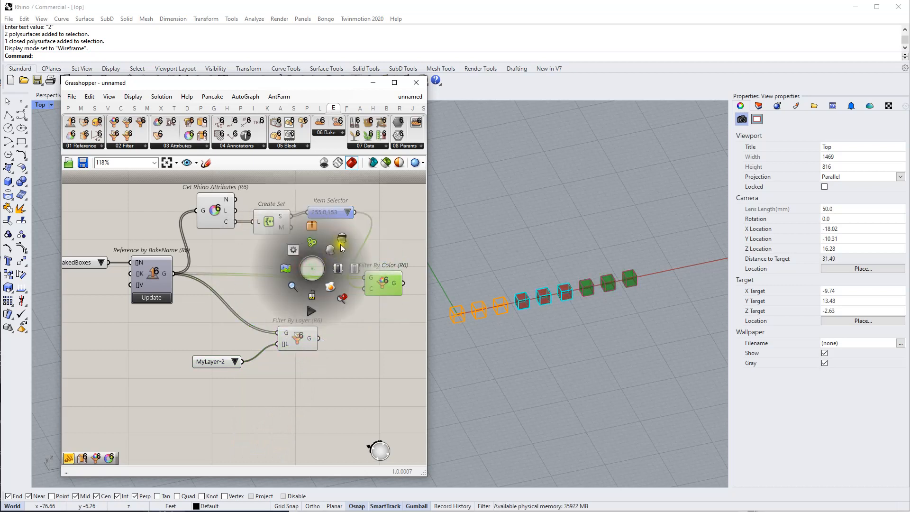
right_drag(340, 272, 325, 264)
click(291, 332)
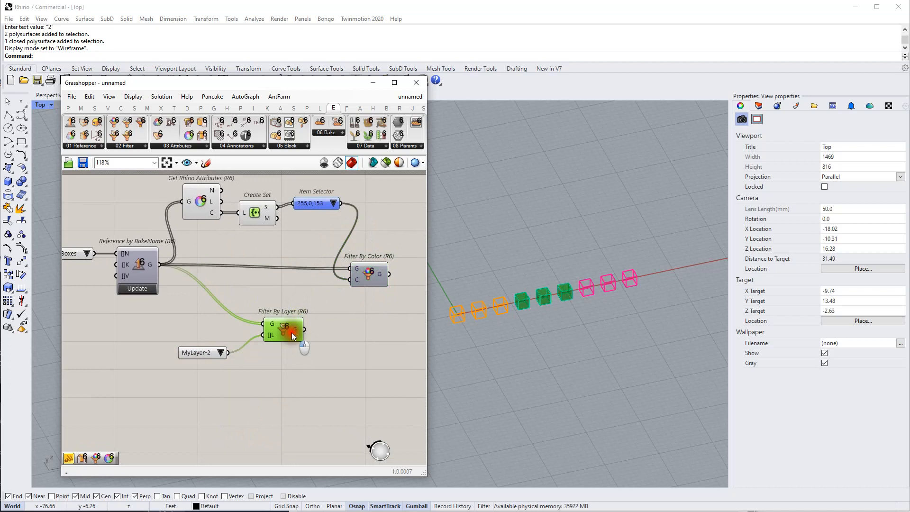
- Rearrange Filter By Layer and its value list, add a panel reading MyLayer*, and wire it into the component's layer input
drag(291, 332, 271, 333)
mouse_move(275, 329)
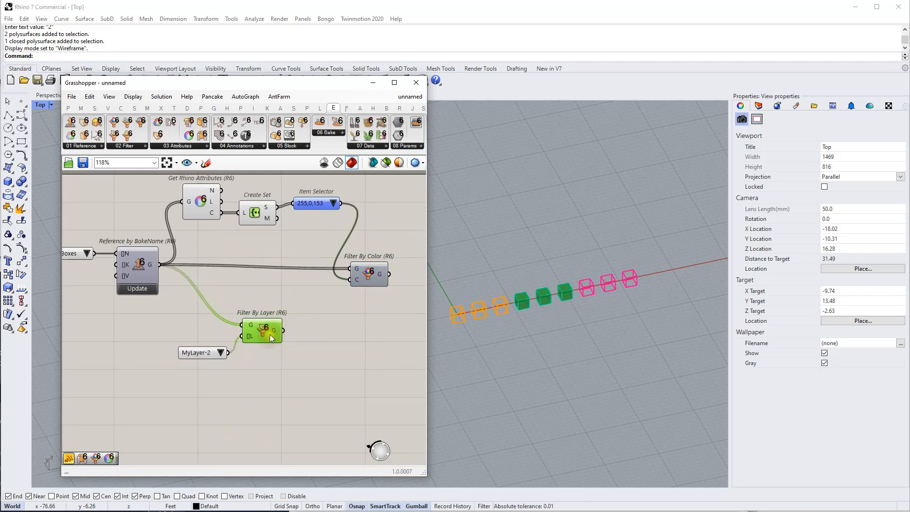
drag(203, 351, 199, 364)
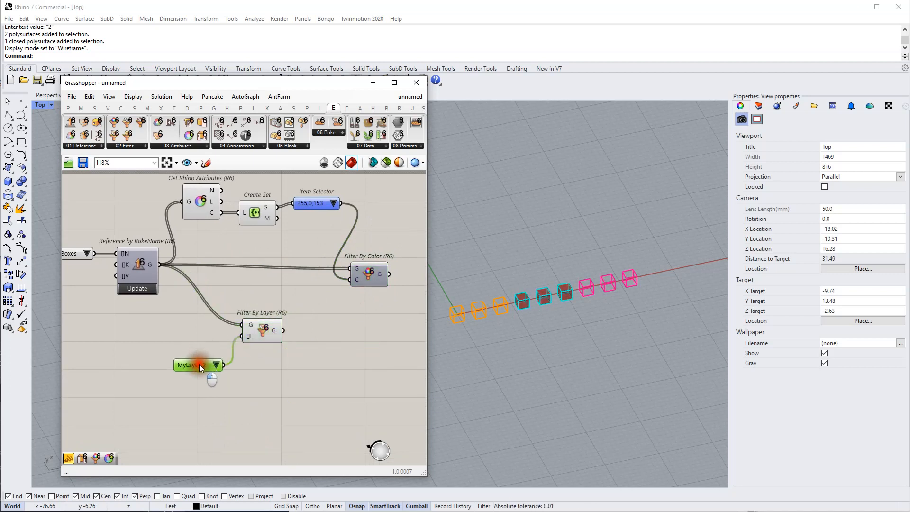
double_click(185, 338)
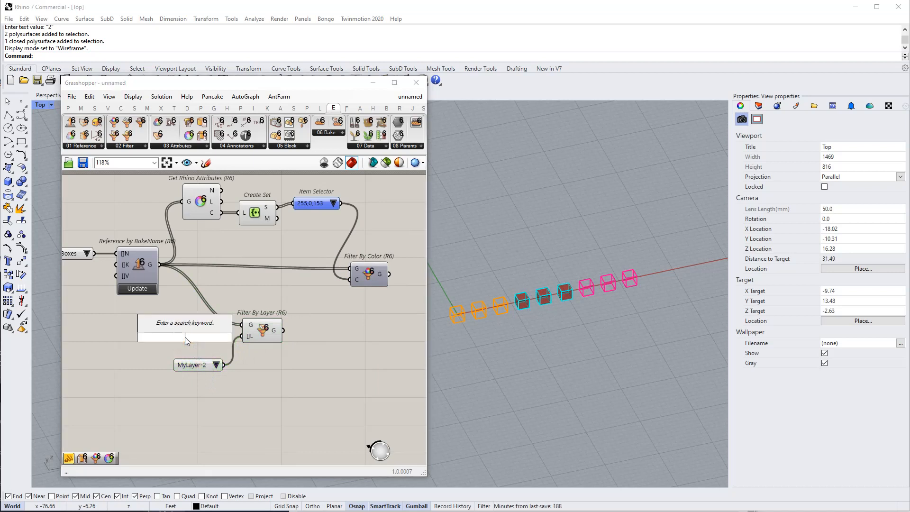
text(//My)
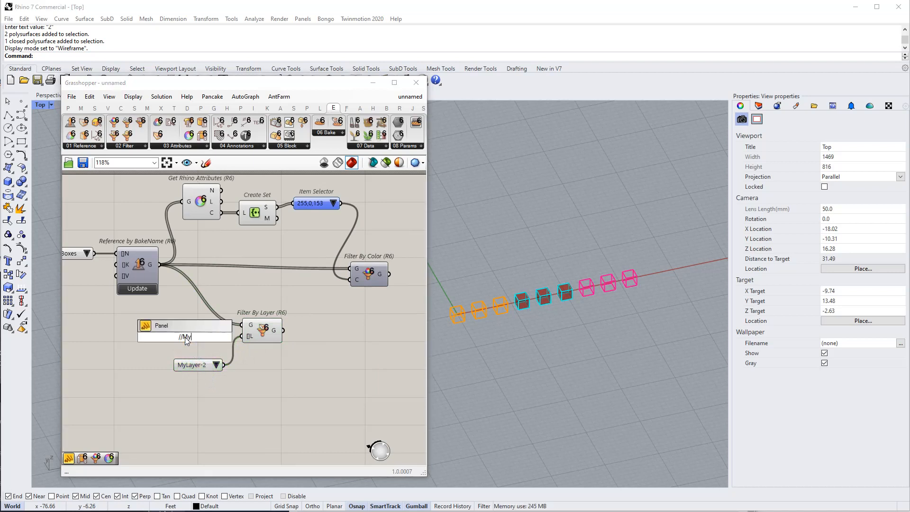
text(Layer*)
key(Return)
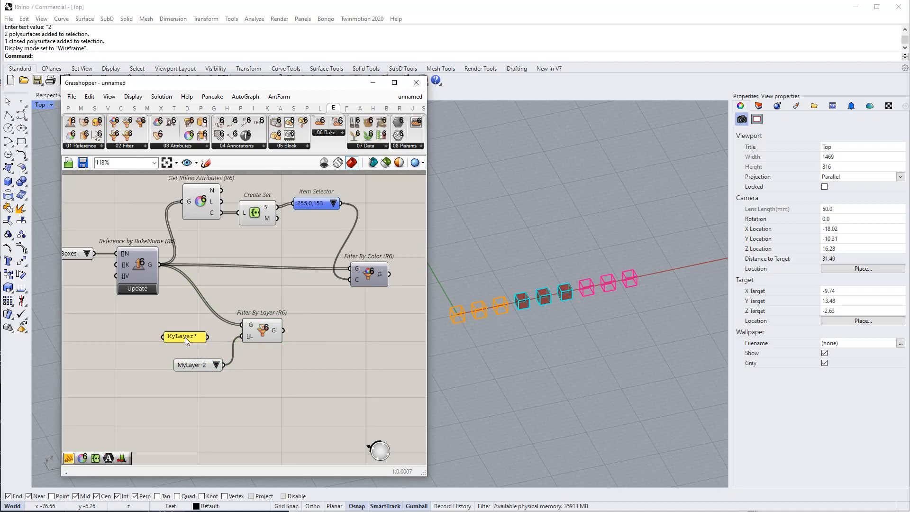
drag(207, 338, 247, 336)
mouse_move(278, 331)
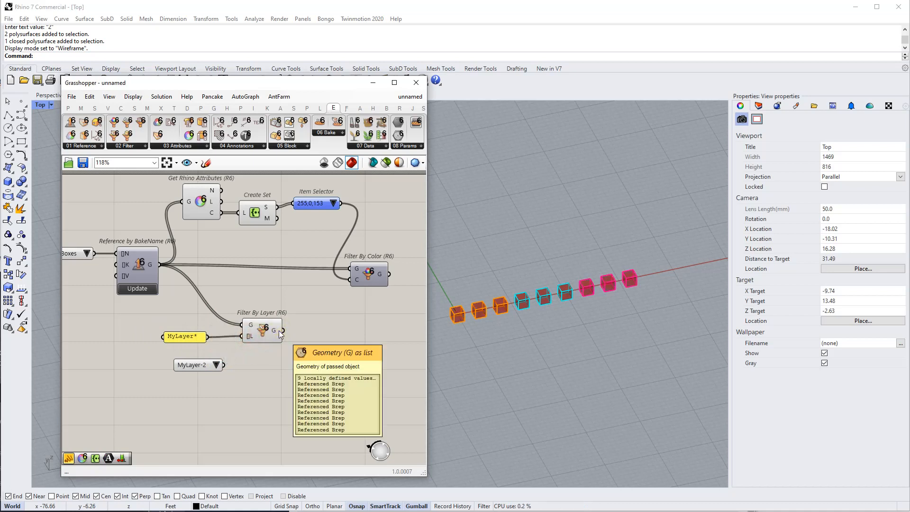
- Rewire the MyLayer-2 value list into Filter By Layer's layer input and review the component's options
click(189, 337)
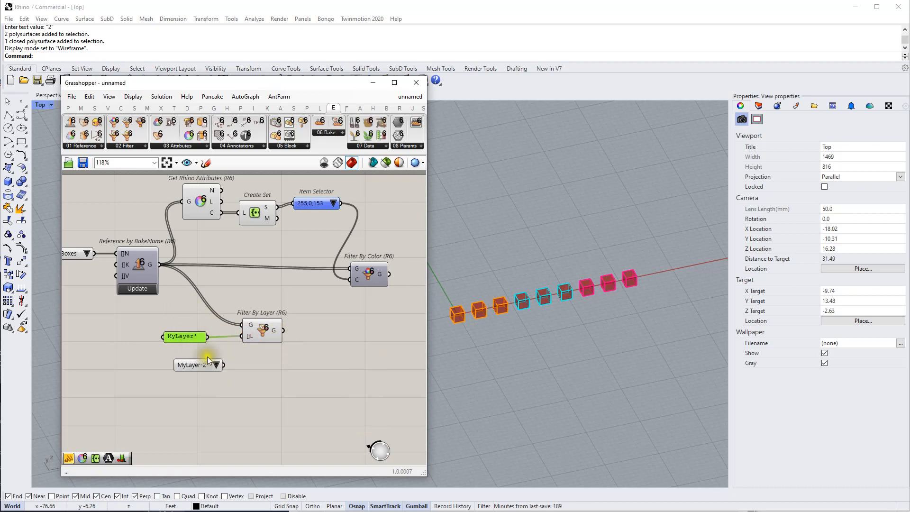
drag(225, 365, 240, 338)
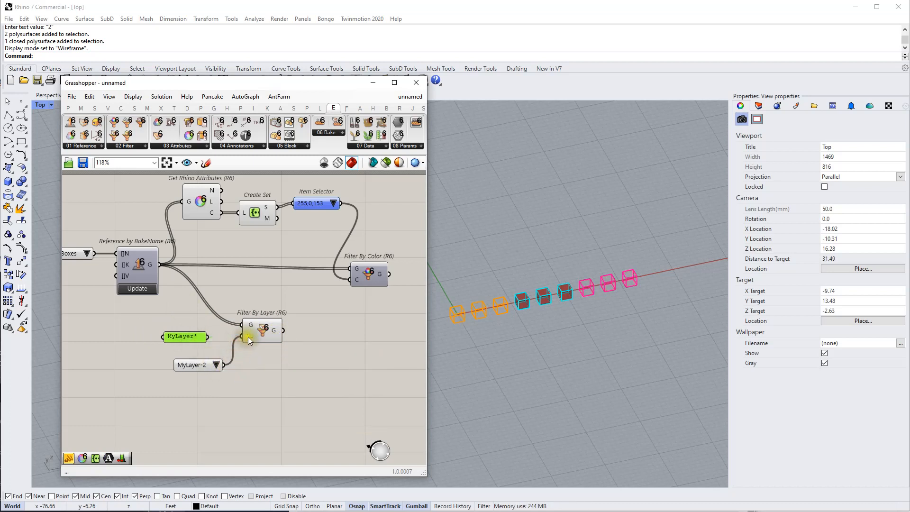
click(268, 330)
right_click(266, 329)
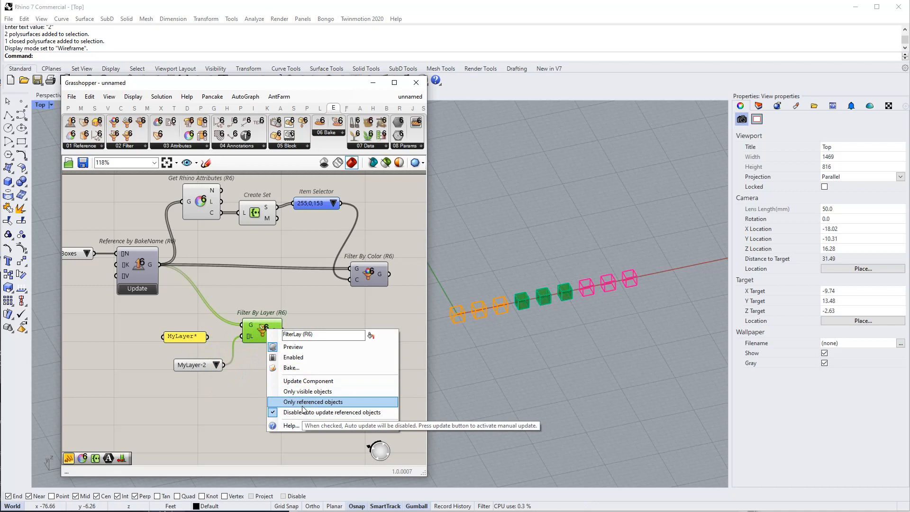
click(218, 406)
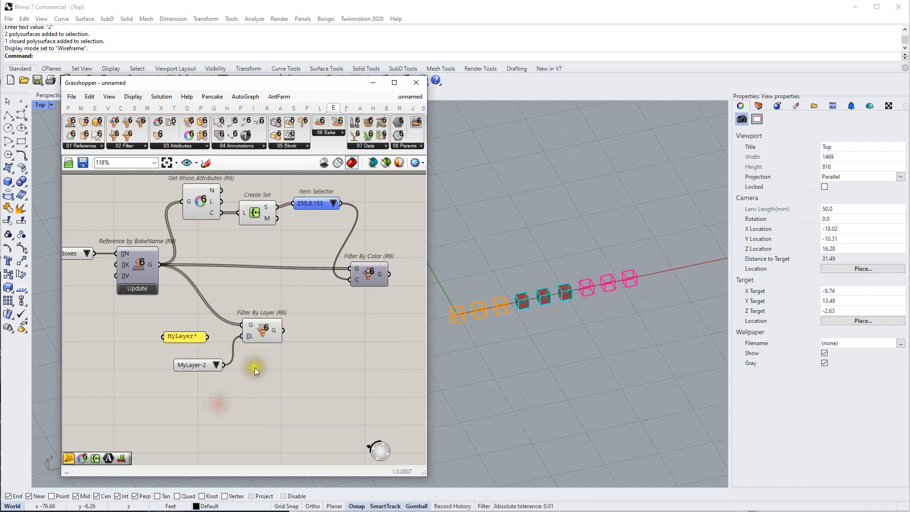
- Switch the layer value list to a check list and tick MyLayer-1 in addition to MyLayer-2
drag(202, 368, 201, 365)
right_click(201, 365)
click(237, 429)
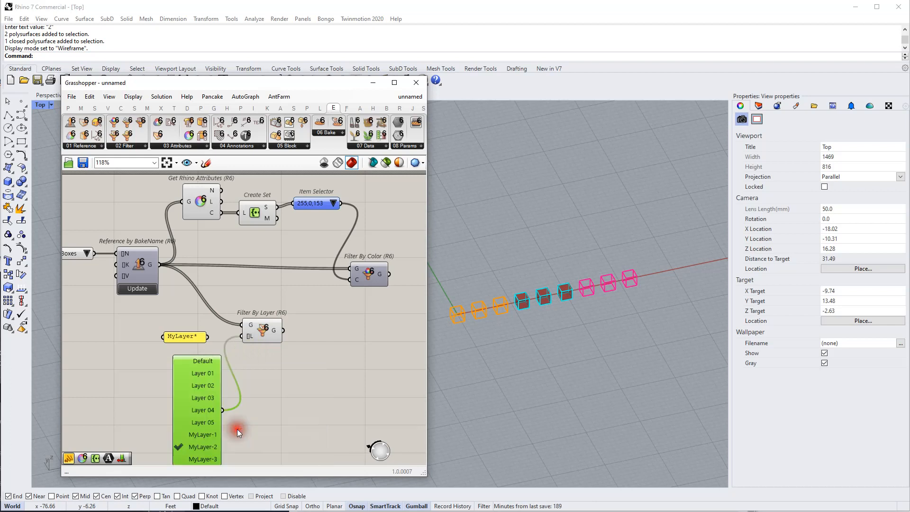
click(179, 434)
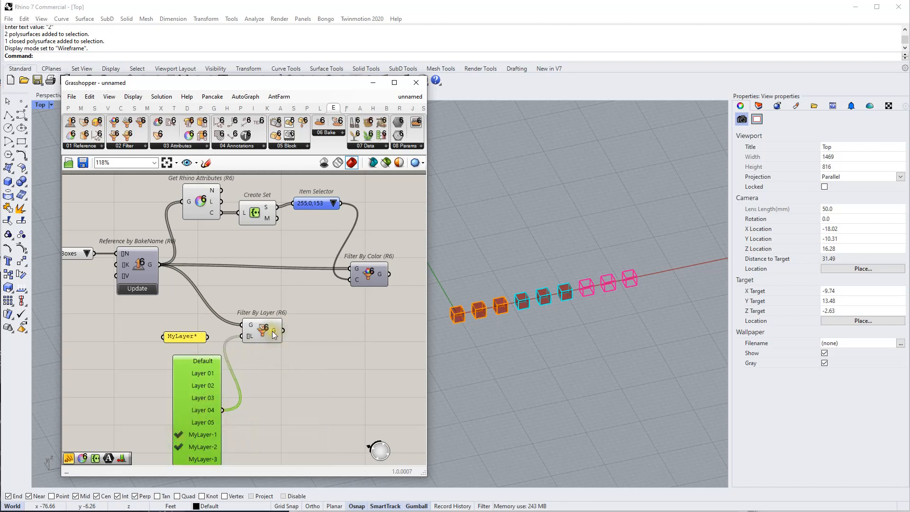
- Delete the connected Filter By Layer component together with its MyLayer* panel and layer value list
scroll(275, 331, down, 1)
drag(294, 394, 189, 334)
key(Delete)
- Place a copy of Filter By Name below Filter By Color and feed Create Set from Get Rhino Attributes' N output
right_drag(146, 325, 191, 285)
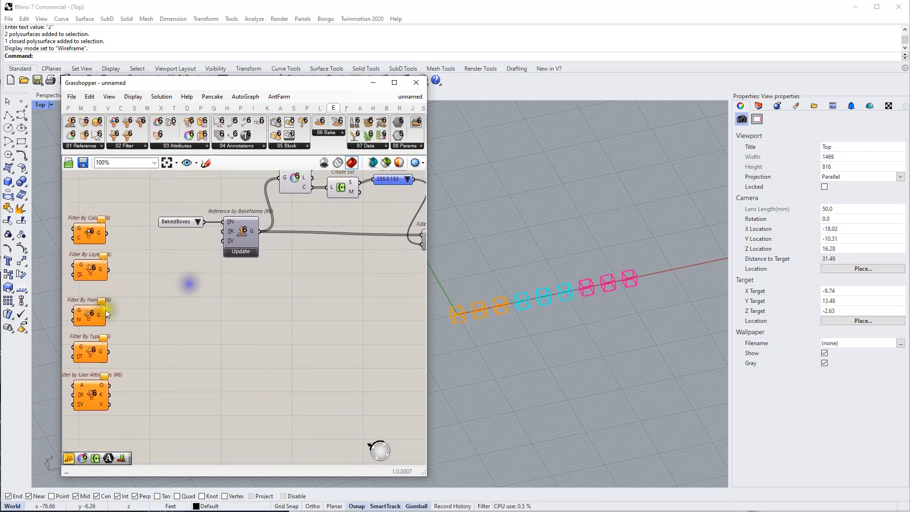
drag(96, 317, 334, 288)
right_drag(333, 289, 234, 330)
drag(197, 220, 213, 241)
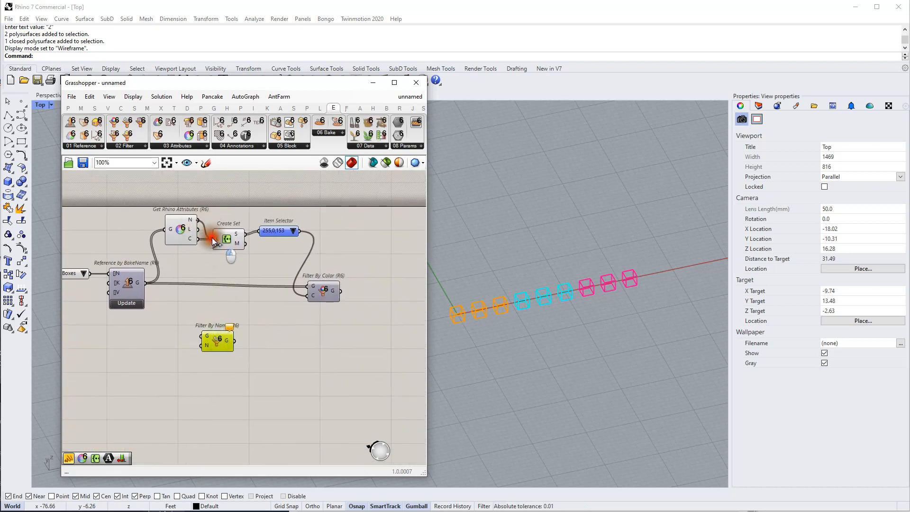
click(279, 231)
click(231, 295)
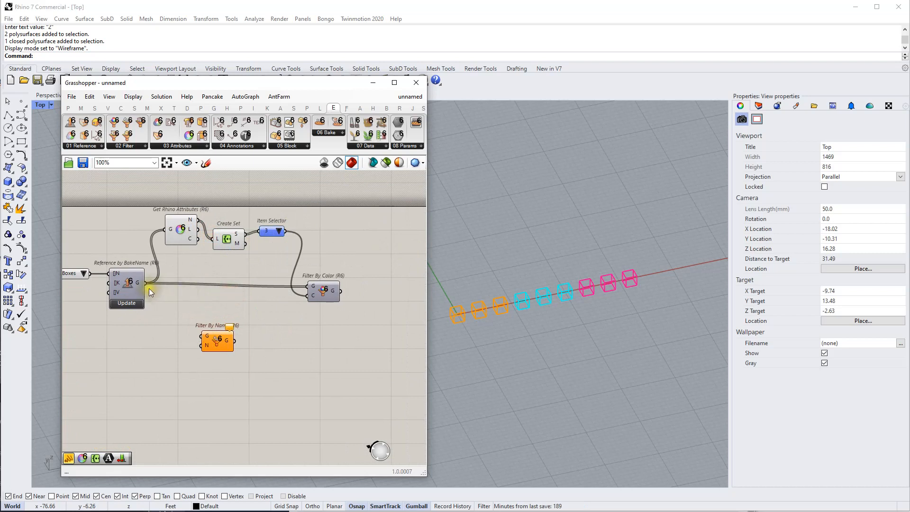
- Wire the Reference by BakeName geometry into Filter By Name's G input and the Item Selector into its N input
drag(147, 288, 307, 337)
drag(285, 231, 300, 344)
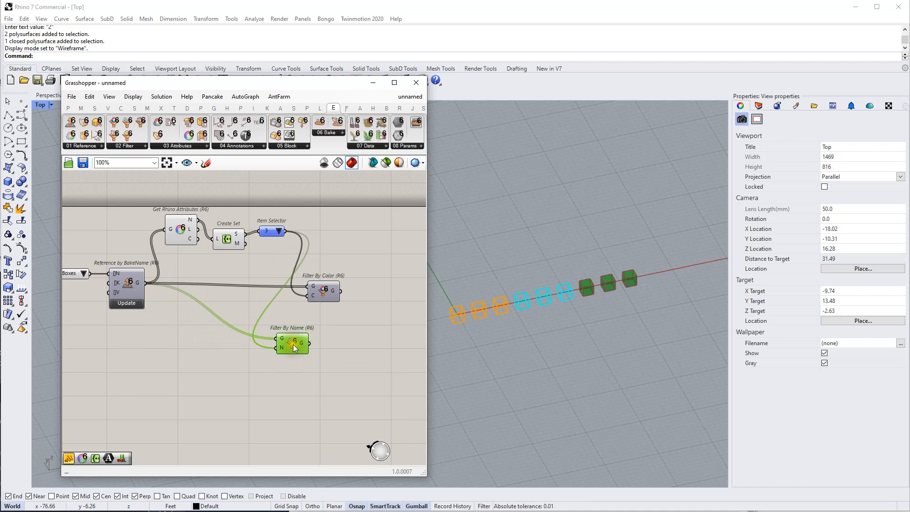
right_click(293, 345)
click(207, 417)
- Move Filter By Type below the Reference by BakeName branch and wire the referenced geometry into its G input
right_drag(321, 327, 345, 304)
scroll(319, 314, down, 3)
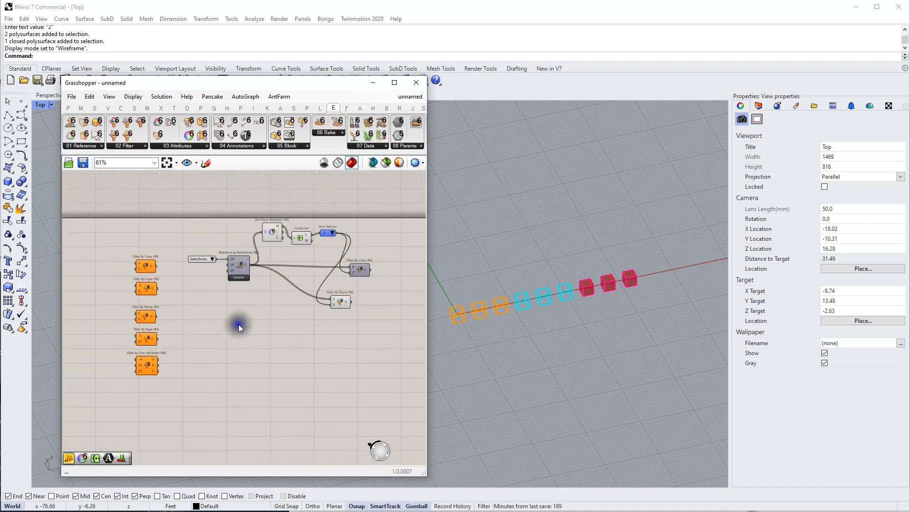
scroll(228, 332, up, 3)
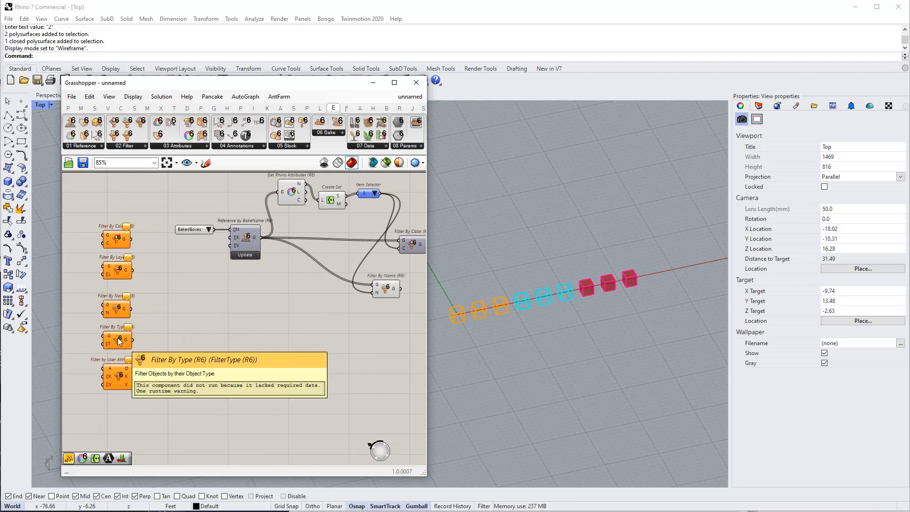
drag(118, 340, 323, 331)
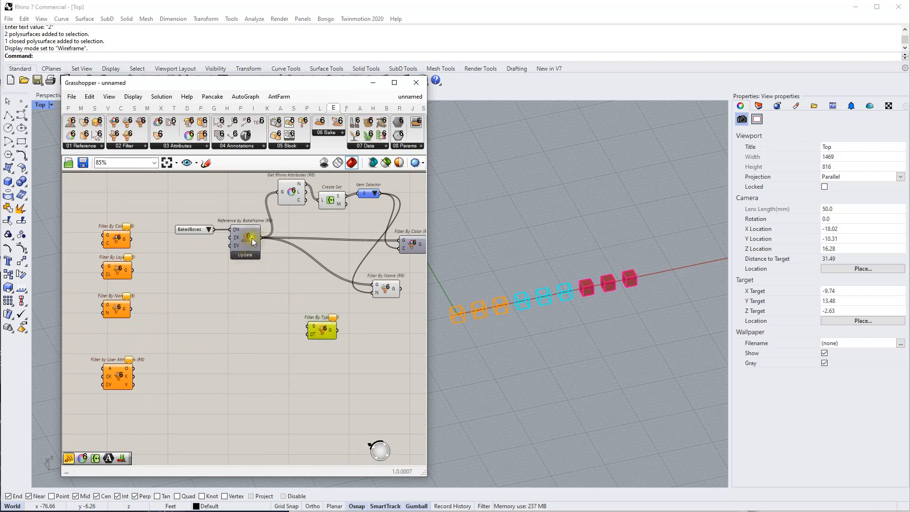
drag(262, 237, 309, 326)
- Add a Value List, wire it into Filter By Type's object type input and choose Brep
double_click(267, 354)
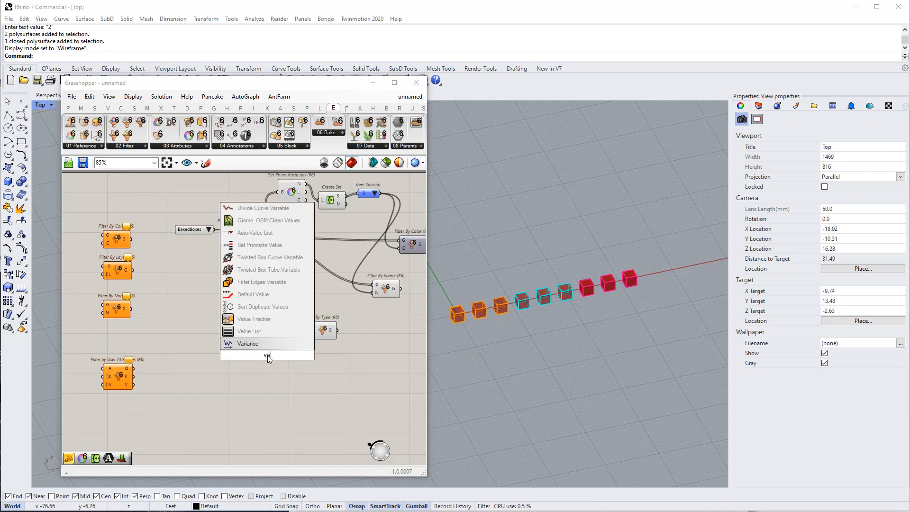
click(270, 344)
drag(281, 354, 310, 334)
click(274, 356)
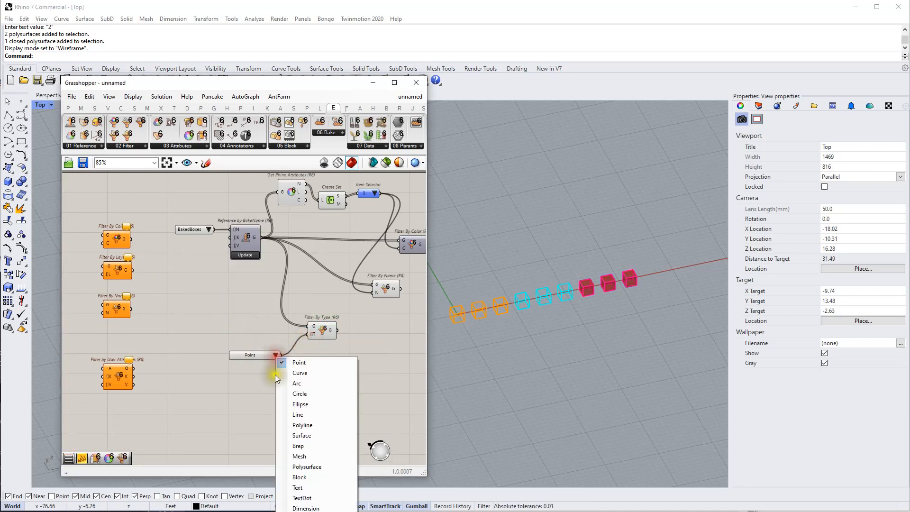
click(303, 447)
- Highlight the boxes that pass Filter By Type in the viewport
right_drag(331, 379, 249, 421)
click(243, 372)
click(495, 351)
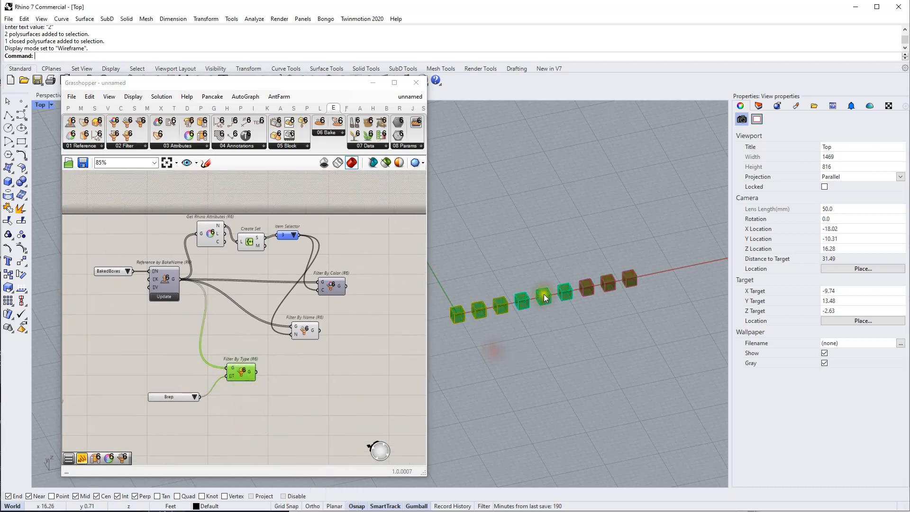
click(536, 202)
- Make MyLayer-2 the current layer and draw a single-segment polyline behind the row of boxes
click(9, 115)
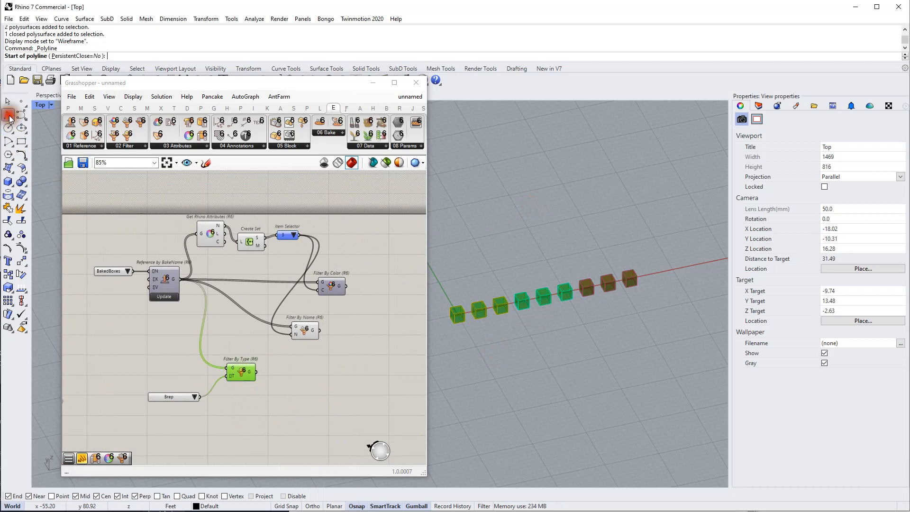
click(758, 105)
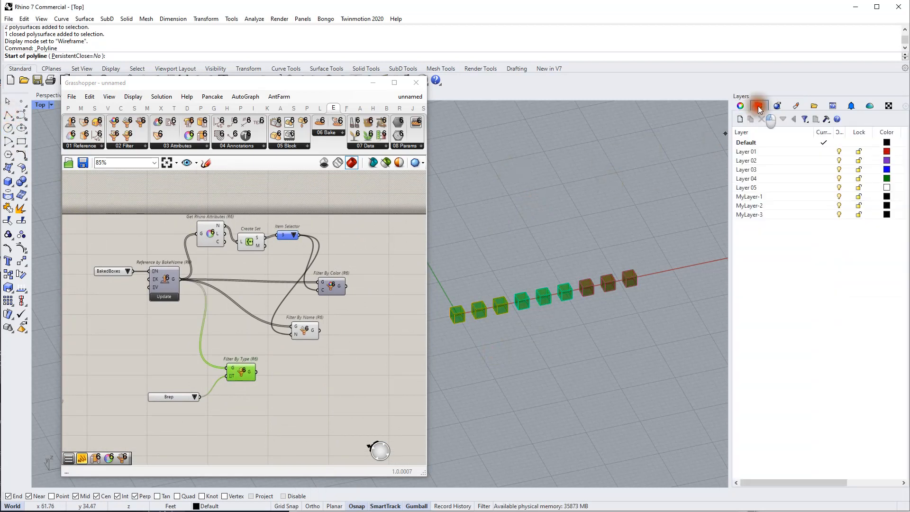
double_click(751, 205)
click(468, 280)
click(571, 246)
key(Return)
- Inspect the geometry outputs of Filter By Type and Reference by BakeName, and select the new line in the viewport
right_drag(313, 339, 301, 356)
middle_click(232, 348)
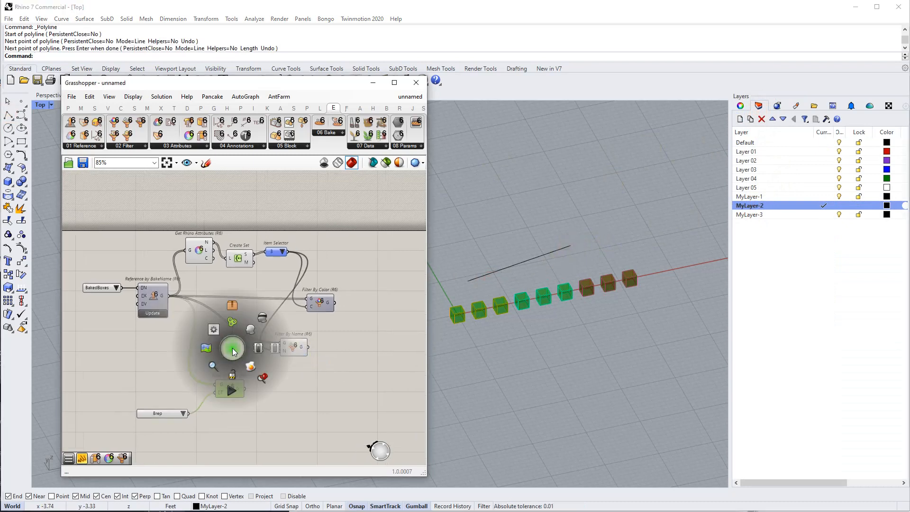
click(265, 405)
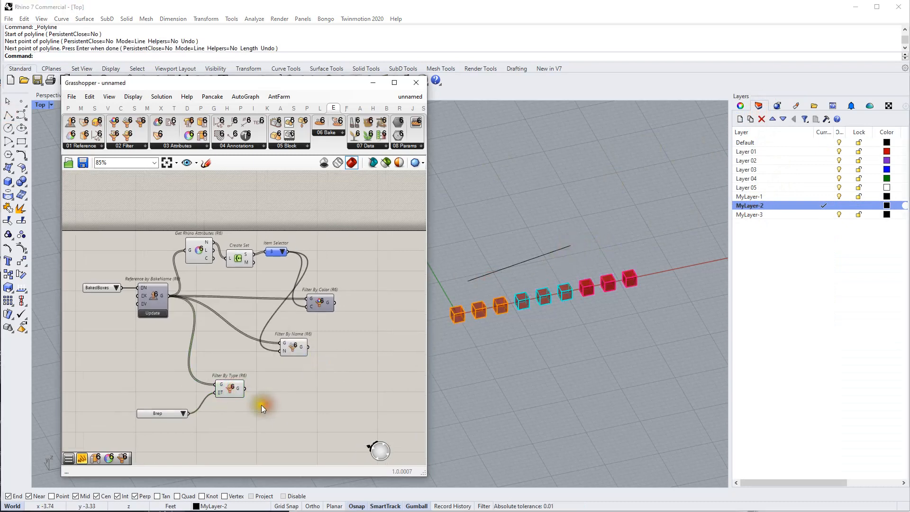
mouse_move(240, 390)
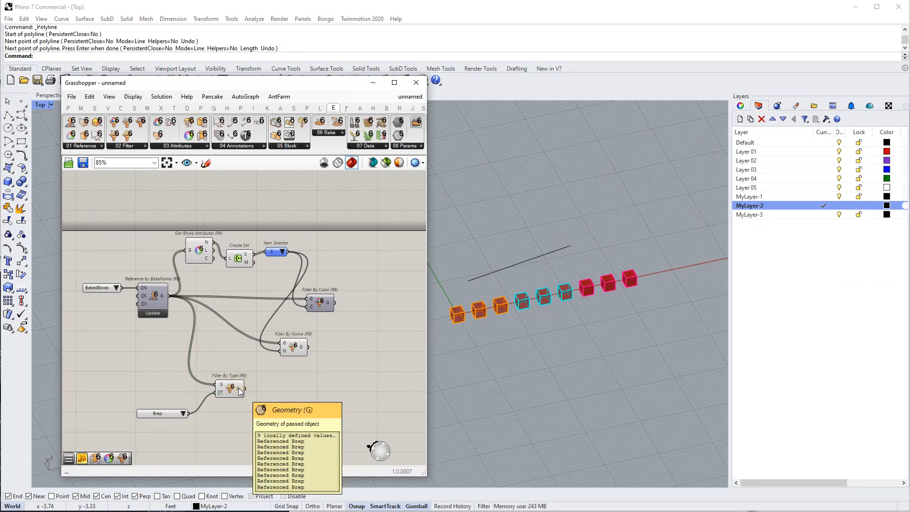
drag(178, 413, 170, 397)
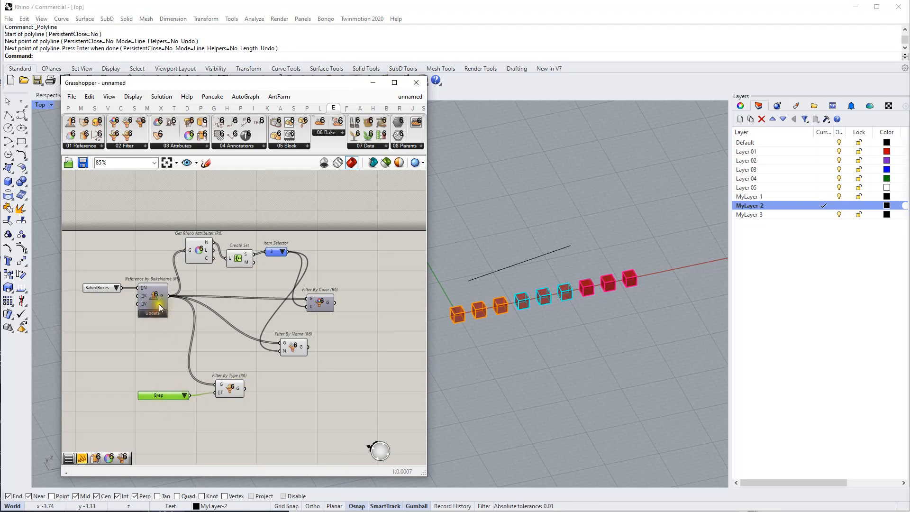
mouse_move(160, 297)
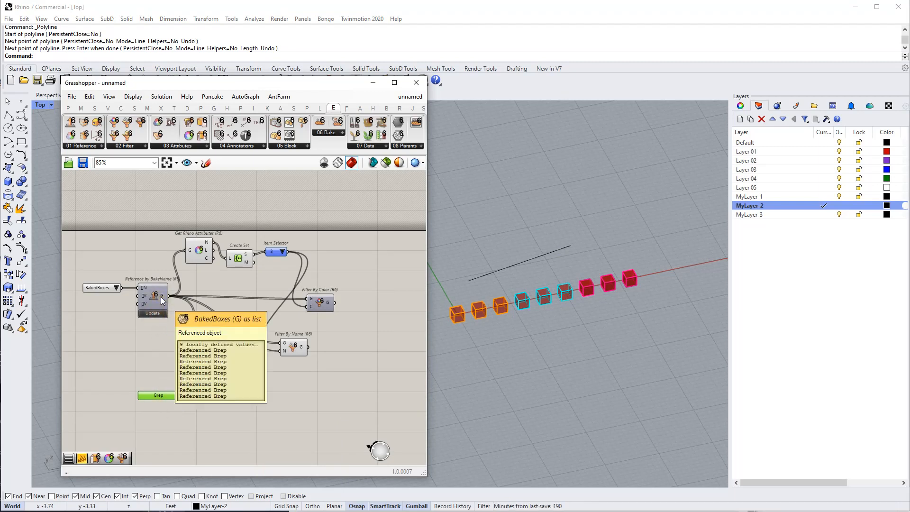
click(522, 263)
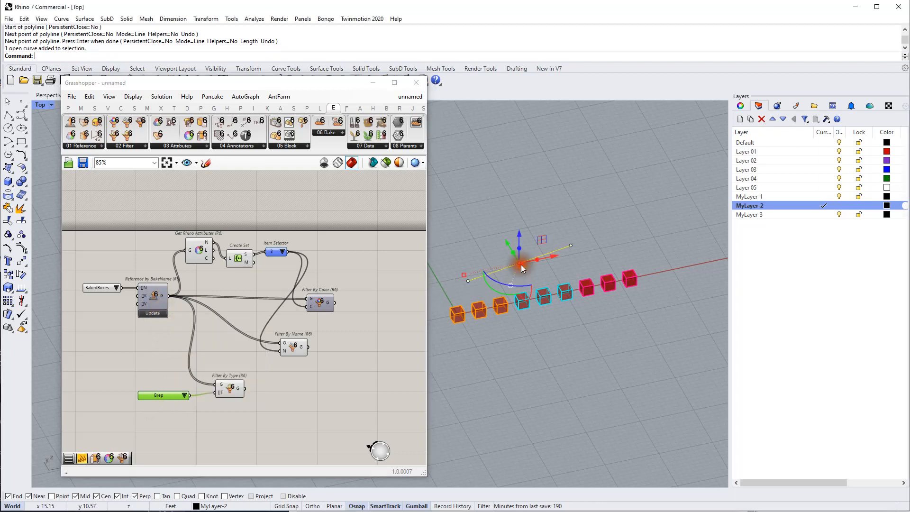
- Add a Reference by Layer component below Reference by BakeName
right_drag(345, 347, 331, 335)
double_click(119, 349)
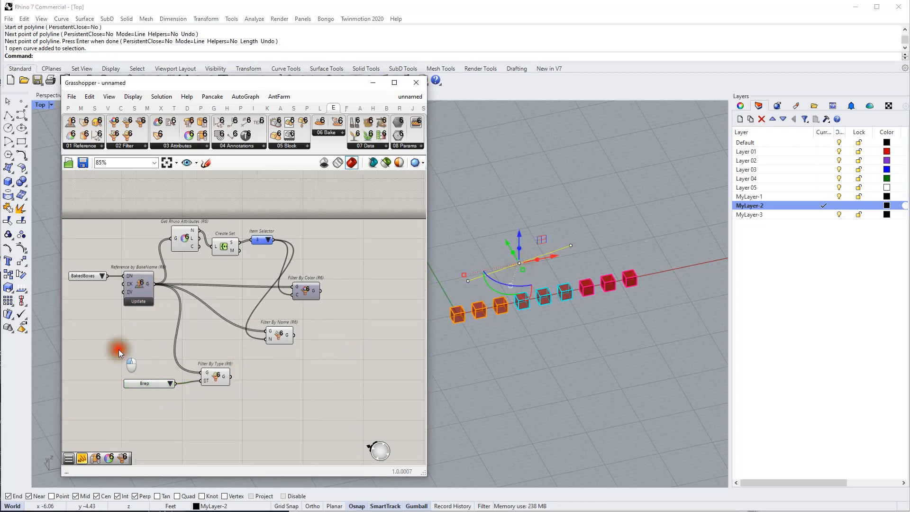
text(ref by layer)
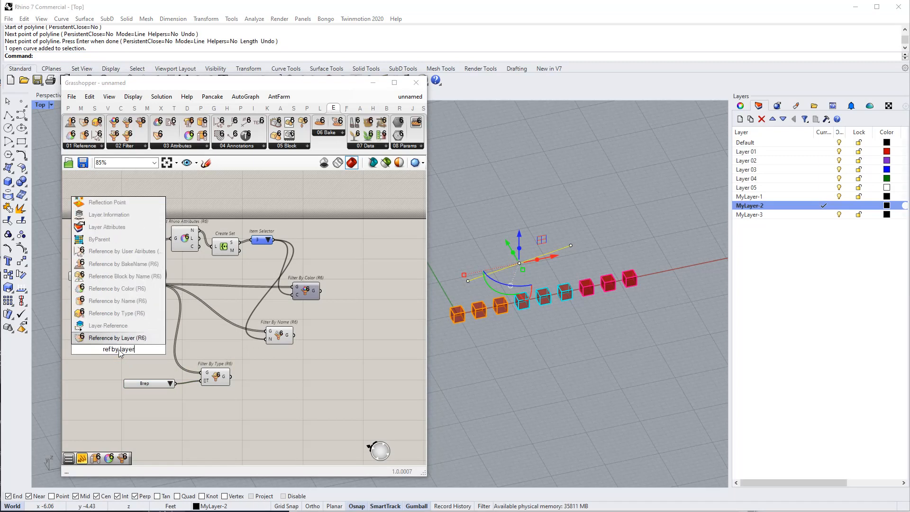
click(82, 341)
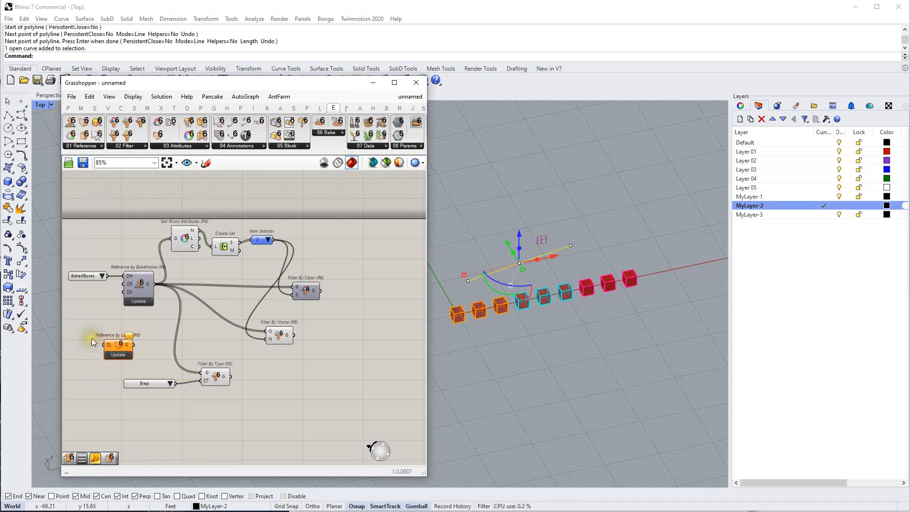
- Move the Brep value list aside and add another Value List beside Reference by Layer
drag(138, 387, 106, 389)
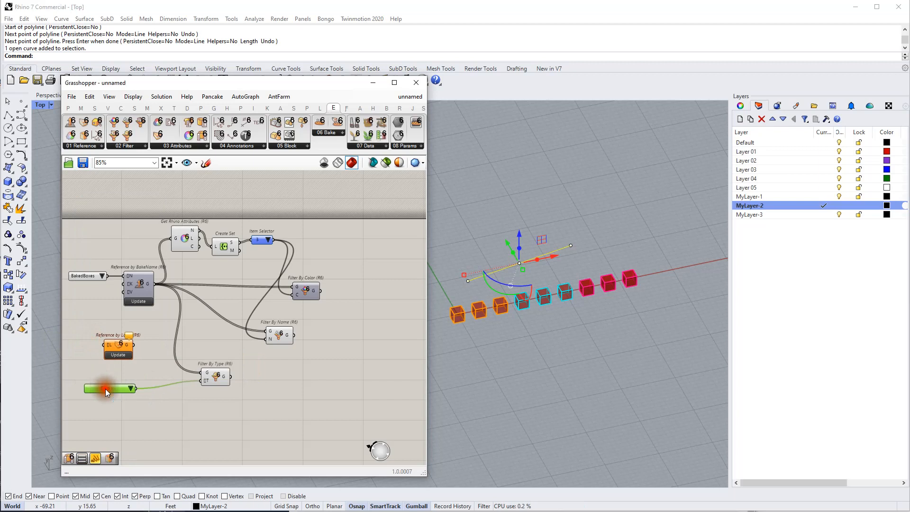
double_click(94, 364)
text(va)
click(87, 340)
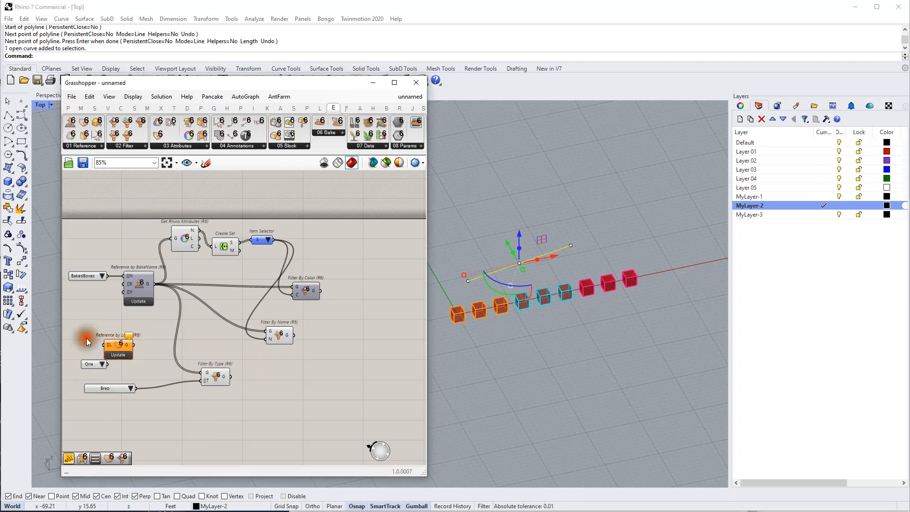
- Connect the value list to the Reference by Layer input, choose MyLayer-2 as the layer, and inspect the geometry output
mouse_move(127, 356)
mouse_down()
mouse_move(109, 365)
mouse_move(129, 353)
mouse_up()
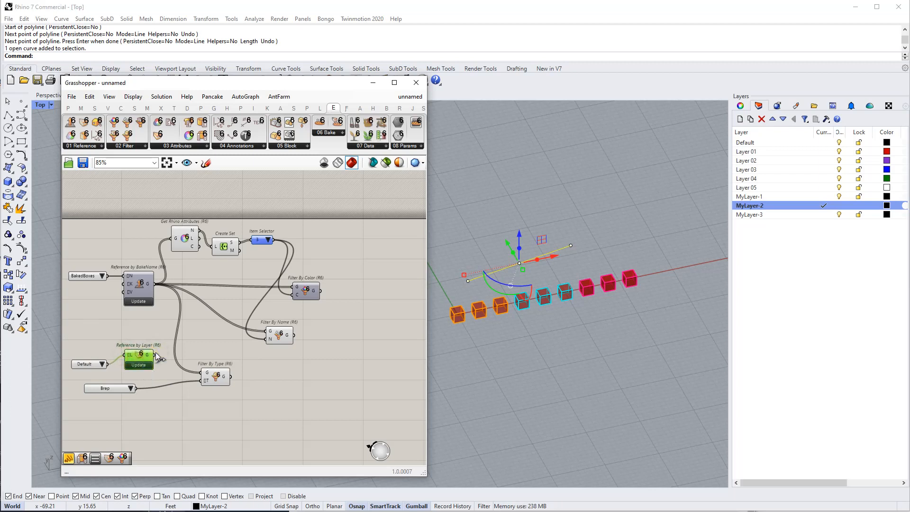
click(101, 364)
click(119, 441)
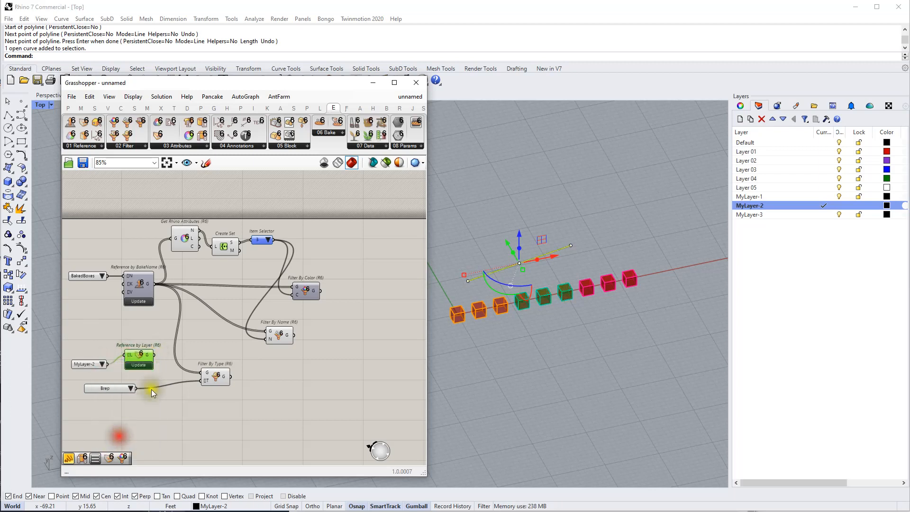
mouse_move(148, 359)
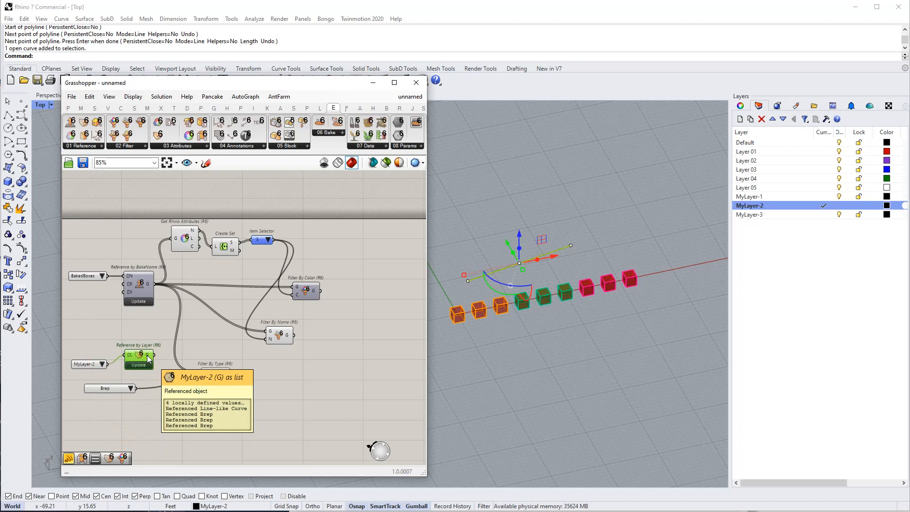
- Feed Reference by Layer's geometry into Filter By Type in place of the BakeName geometry, and inspect the filter's output
drag(148, 359, 203, 373)
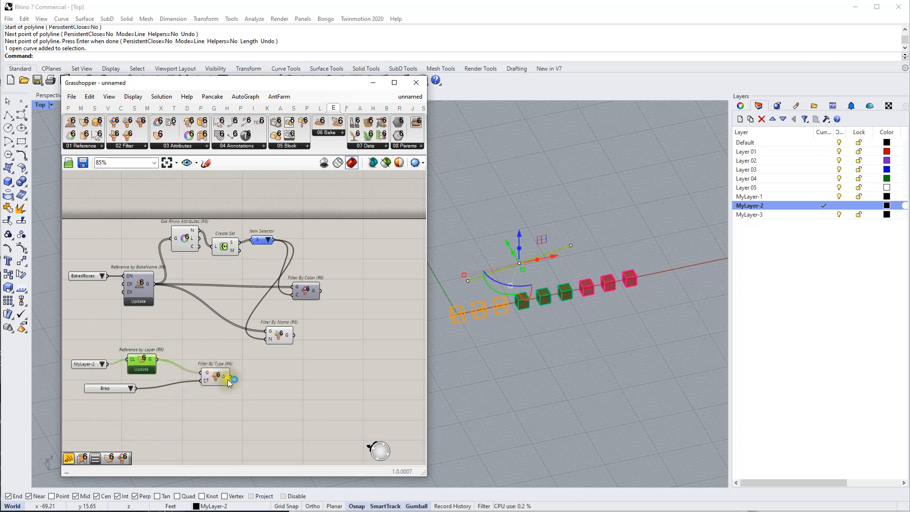
click(224, 380)
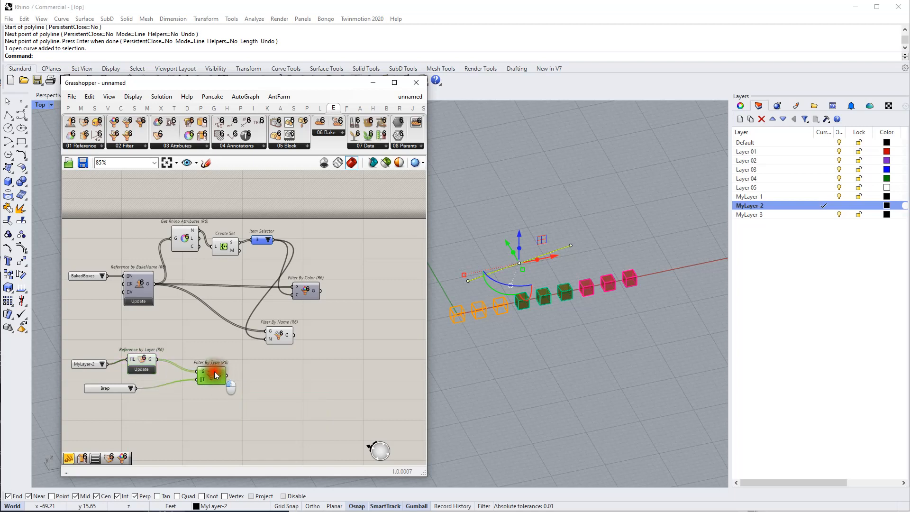
scroll(211, 388, up, 1)
mouse_move(212, 386)
right_click(210, 383)
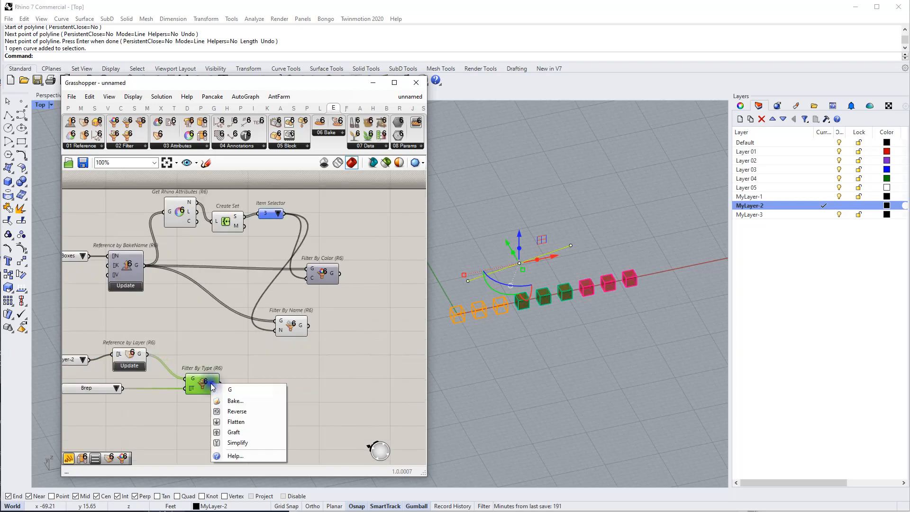
right_click(203, 382)
key(Escape)
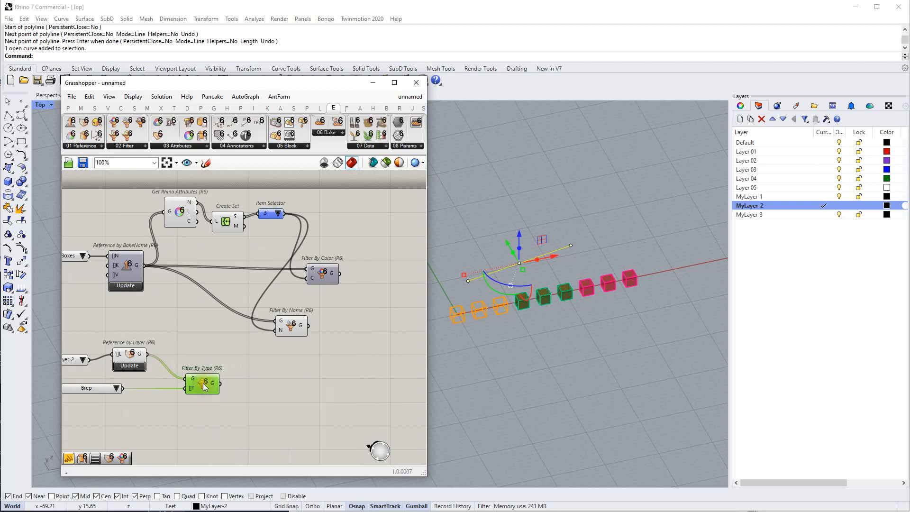
- Add a Clean Parallel component after Filter By Type, wire the filtered geometry into its P input, and set it to Remove Empty
double_click(260, 395)
text(cl)
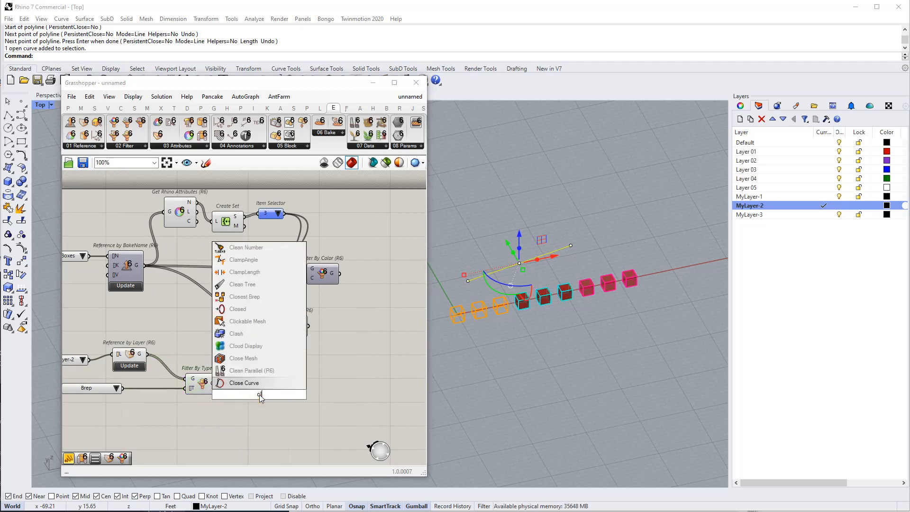
text(ean)
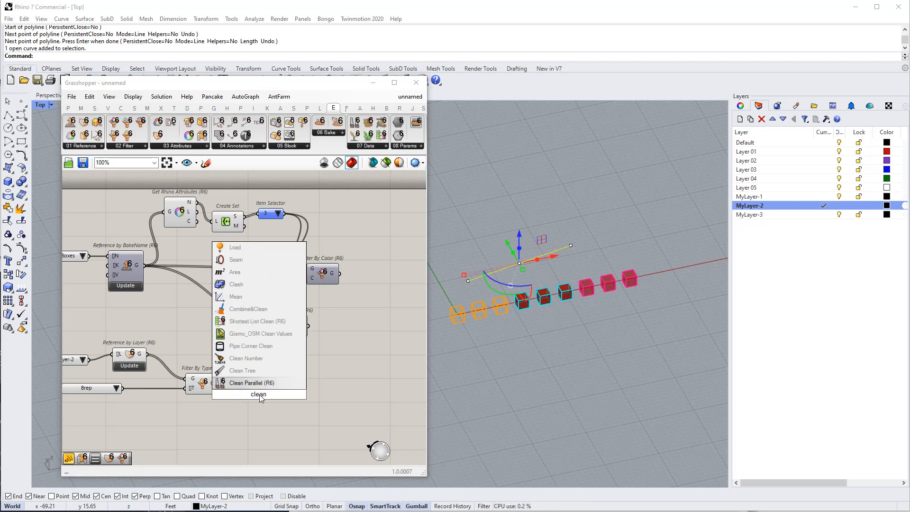
key(Return)
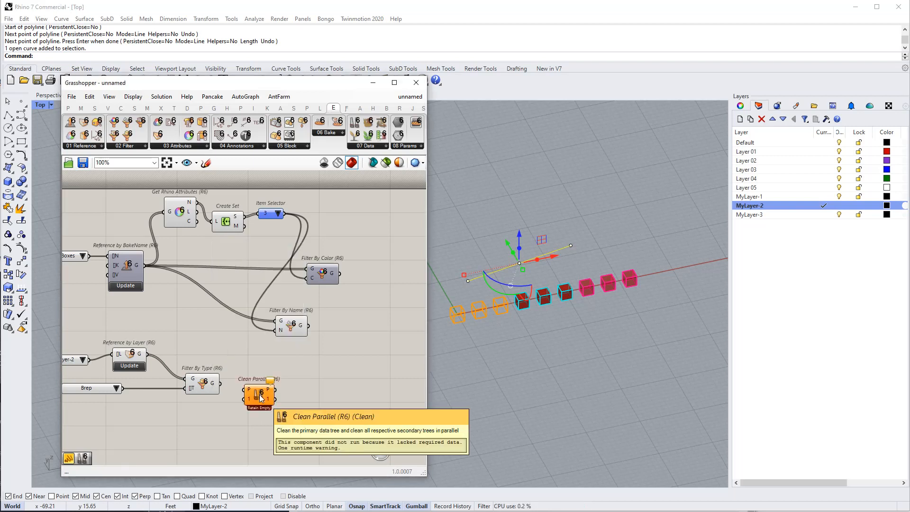
drag(220, 384, 246, 389)
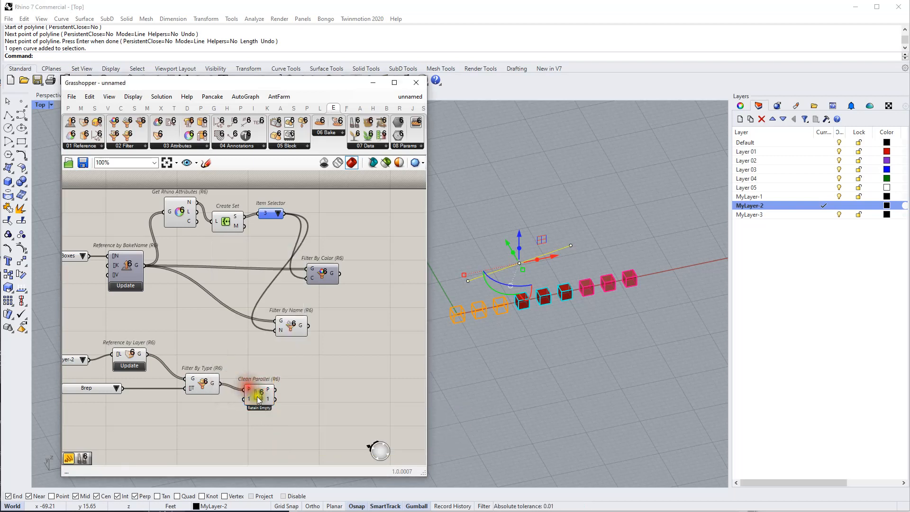
right_click(257, 397)
click(305, 445)
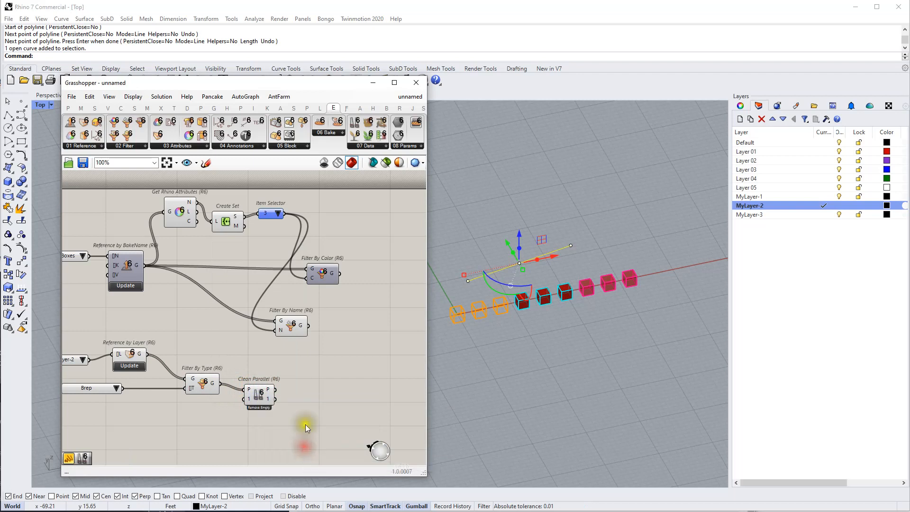
- Add a Panel beside Clean Parallel and connect the cleaned primary data output to it
double_click(329, 386)
text(panel)
key(Return)
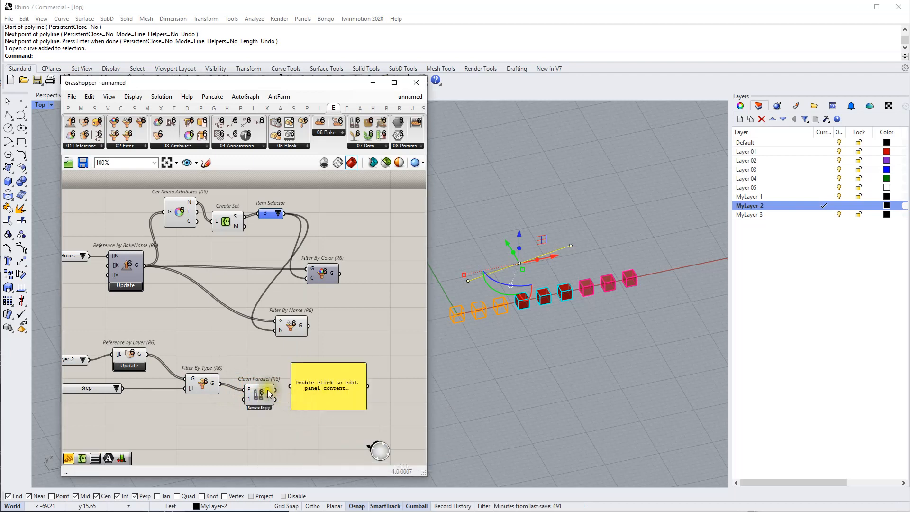
drag(273, 392, 343, 408)
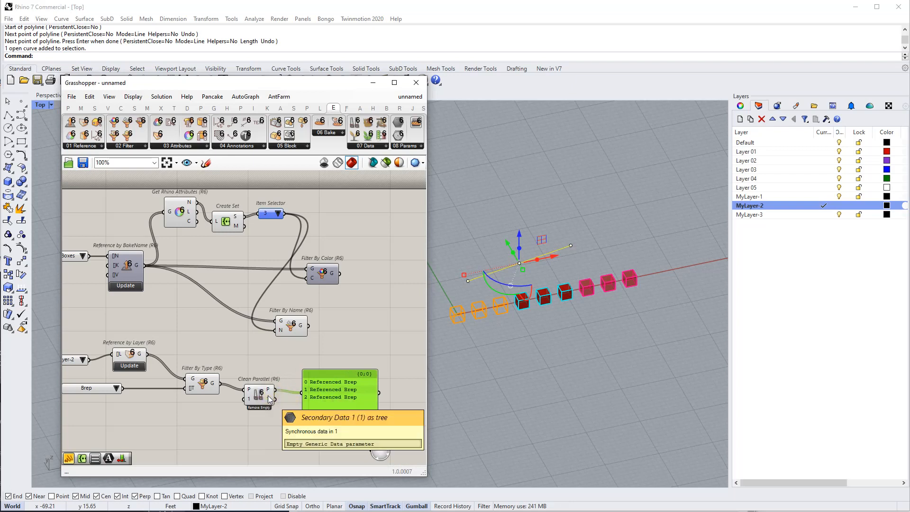
- Delete the Reference by Layer chain, including its value lists, Filter By Type, Clean Parallel and the panel
scroll(260, 383, down, 2)
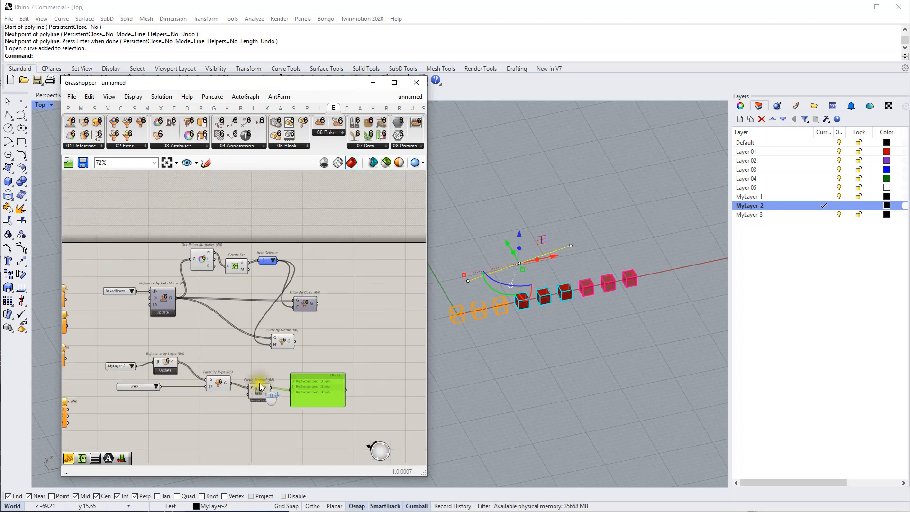
right_drag(259, 383, 301, 386)
drag(366, 417, 167, 357)
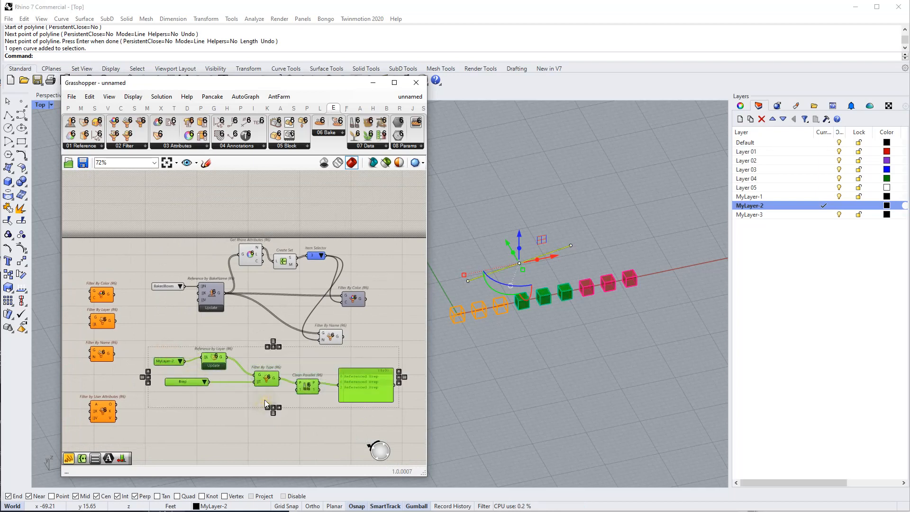
key(Delete)
- Move Filter by User Attributes below Reference by BakeName and delete the wired attribute, set, selector, colour filter and name filter components
drag(102, 405, 236, 367)
right_drag(241, 321, 239, 368)
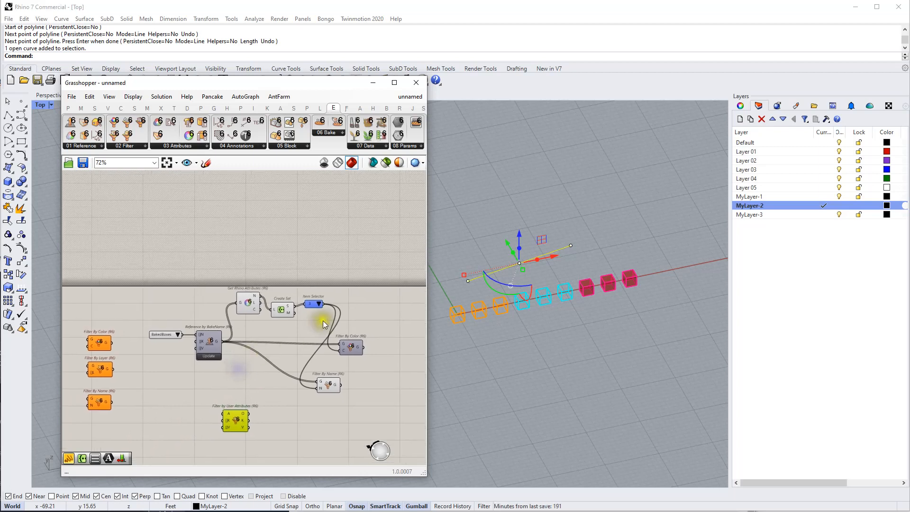
drag(379, 388, 255, 273)
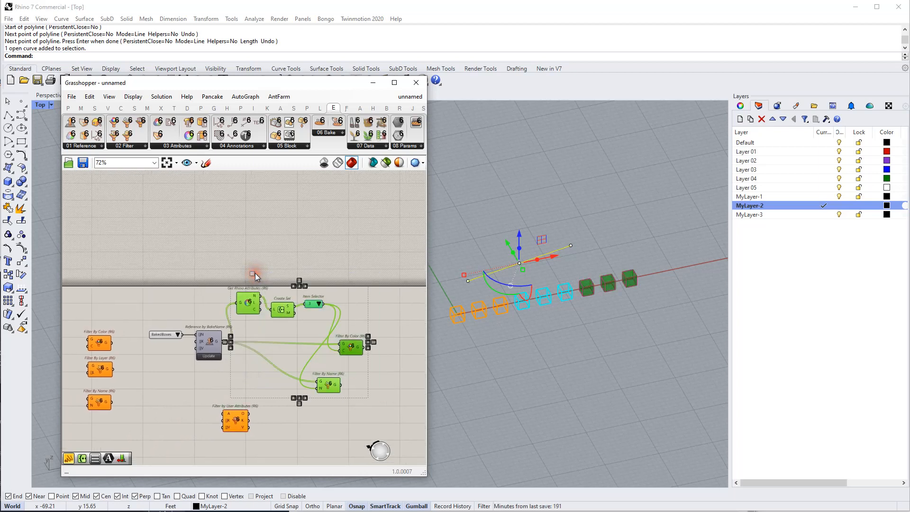
key(Delete)
- Connect Reference by BakeName's G output to the A input of Filter by User Attributes, and position the filter lower down
drag(223, 342, 273, 352)
scroll(274, 352, up, 4)
mouse_move(264, 338)
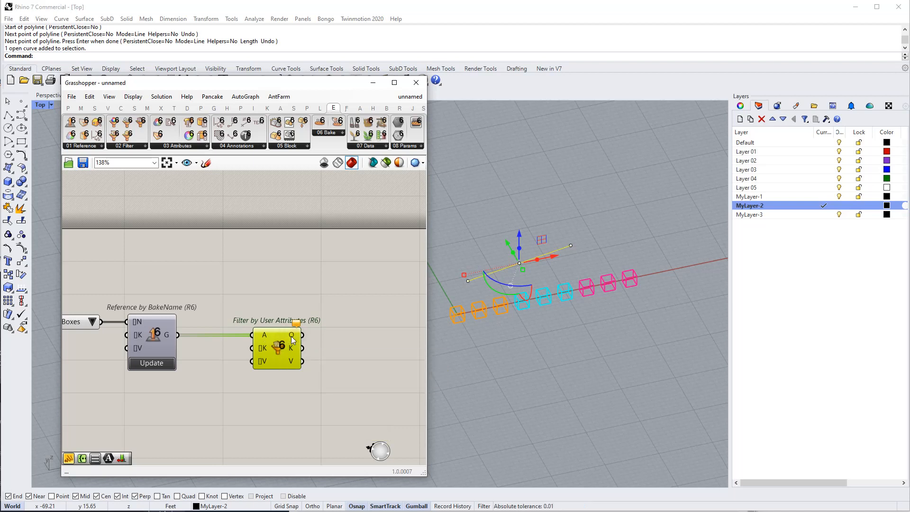
scroll(271, 337, up, 3)
scroll(271, 332, up, 3)
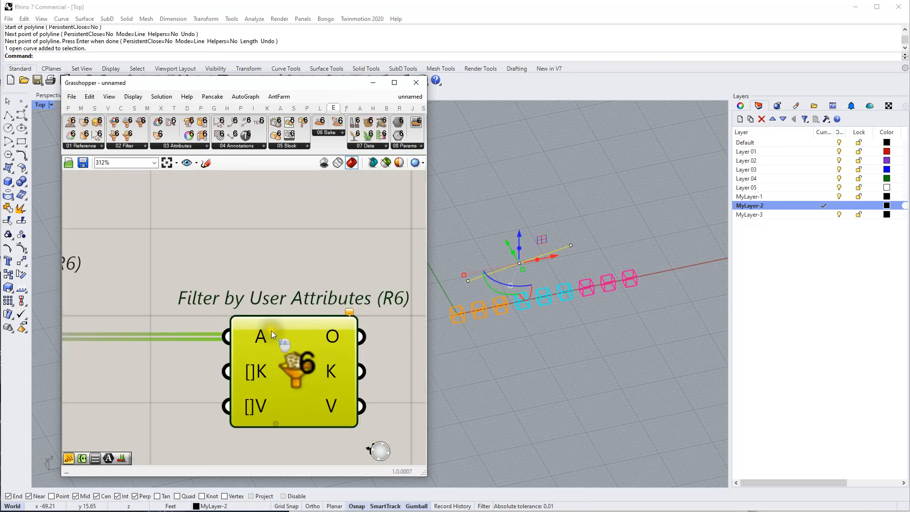
scroll(270, 339, down, 4)
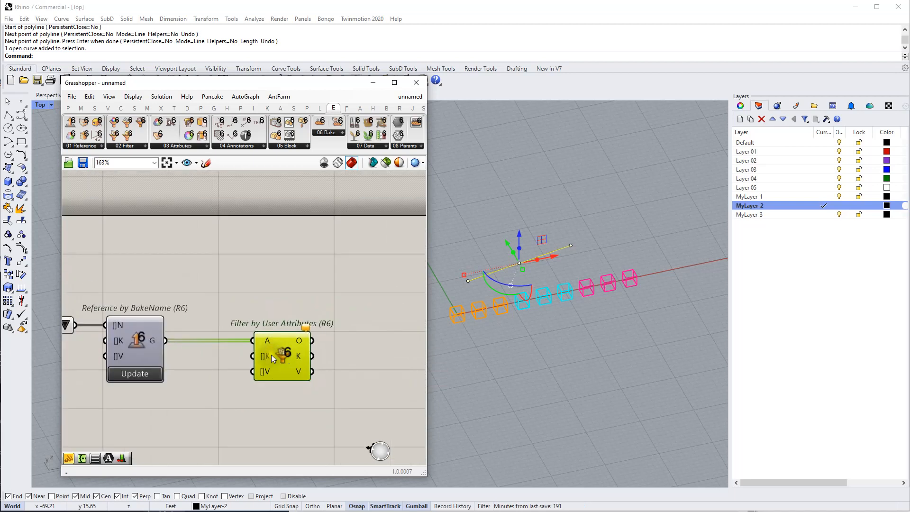
drag(272, 352, 286, 405)
- Add a value list for the K input of Filter by User Attributes, supplying MyKeys, and place it beside that input
click(229, 428)
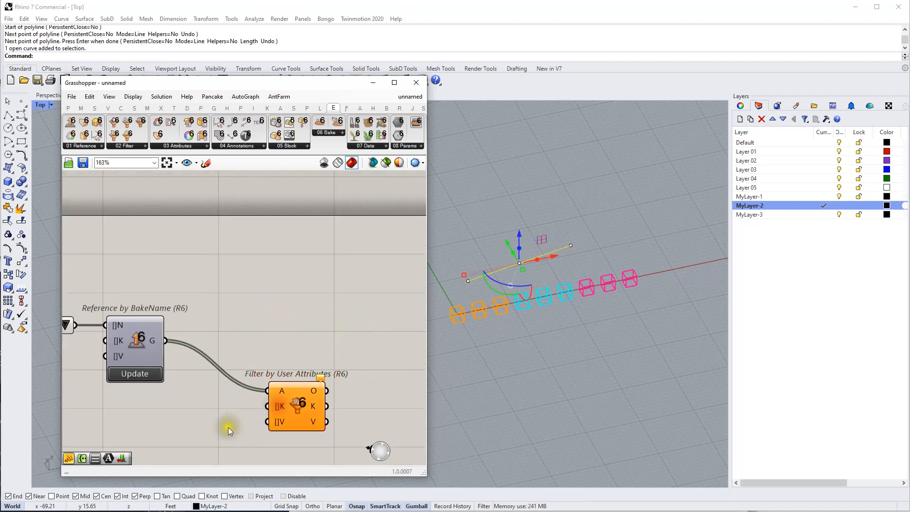
right_click(228, 428)
click(218, 404)
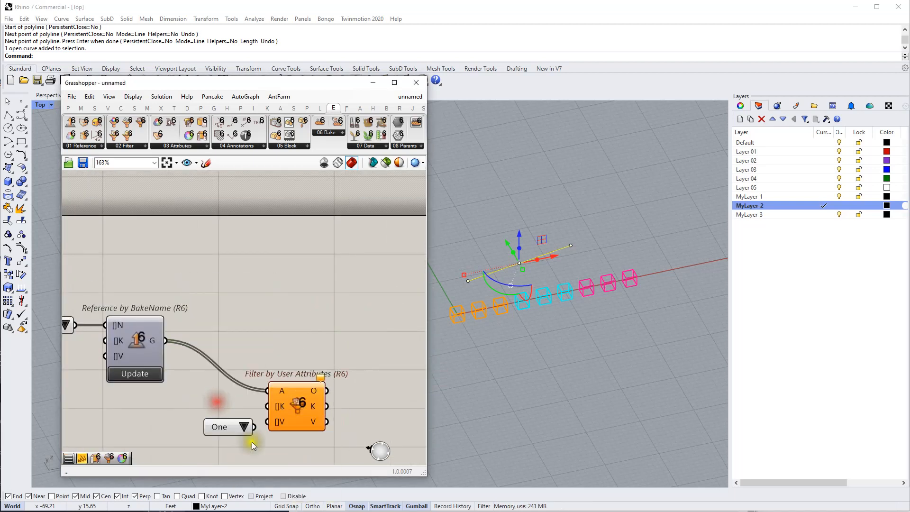
drag(254, 426, 268, 406)
drag(233, 433, 218, 400)
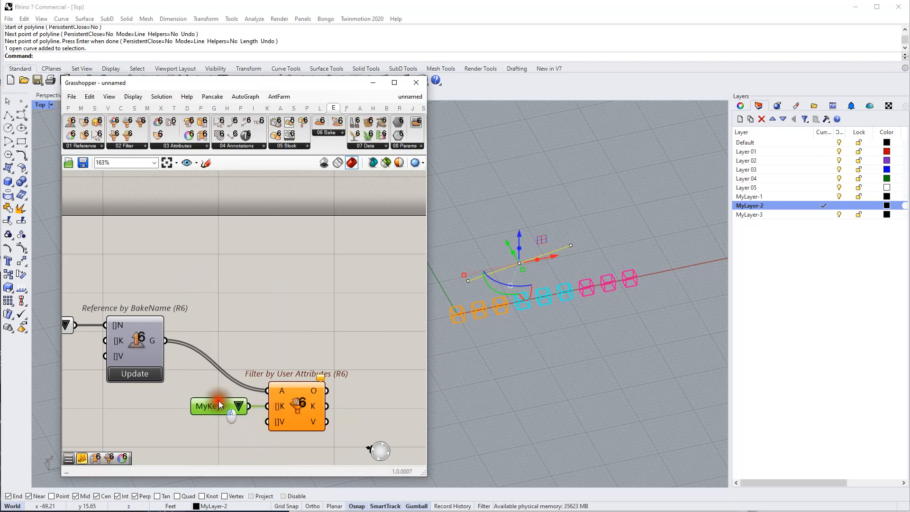
click(220, 440)
- Duplicate the MyKeys list, wire the copy to the V input to supply value 1, and tuck it beneath the original
click(220, 407)
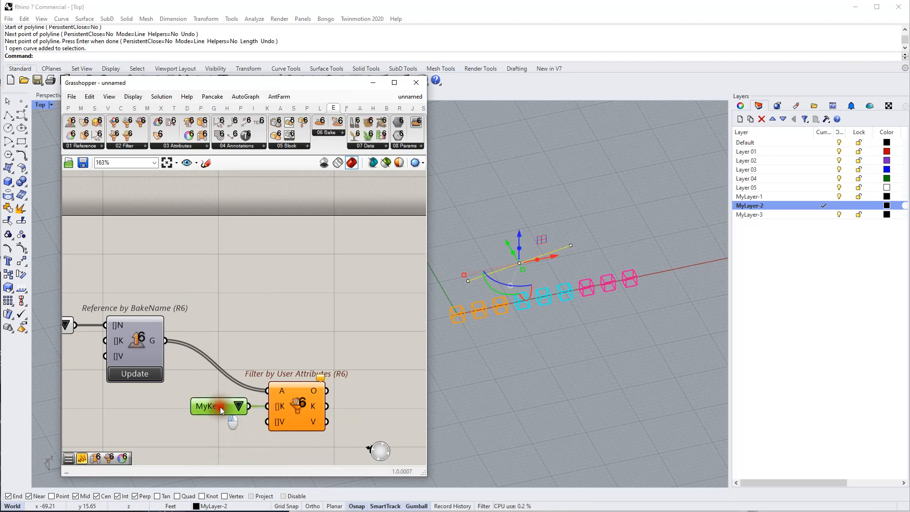
alt+drag(220, 407, 268, 422)
mouse_move(314, 391)
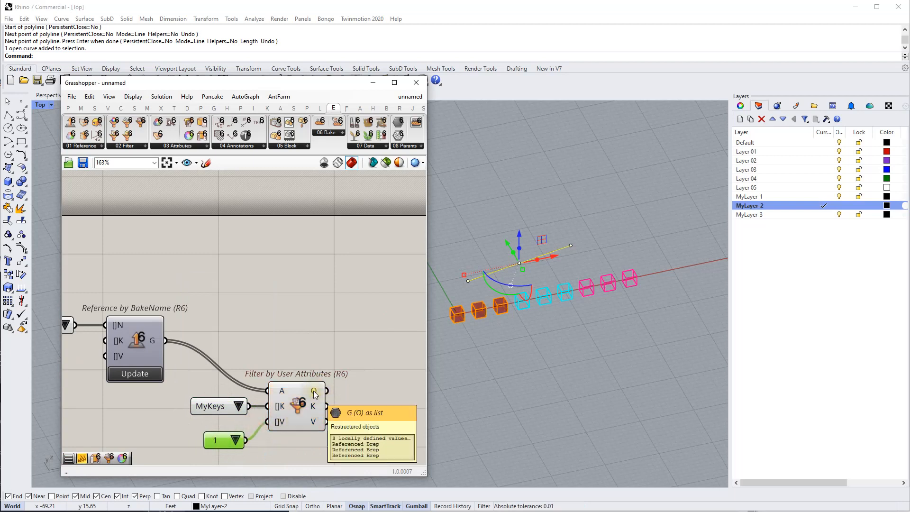
scroll(313, 394, down, 3)
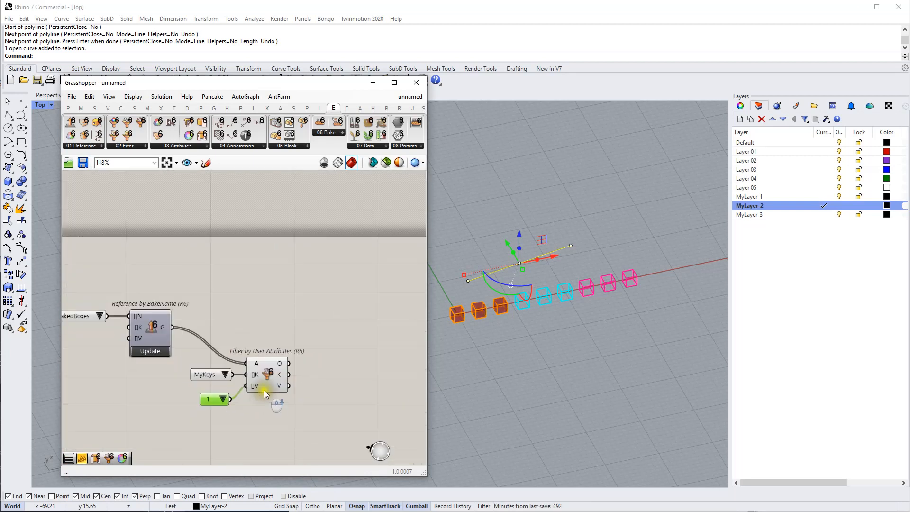
drag(217, 388, 213, 379)
- Duplicate Filter by User Attributes with its two value lists, and connect the first filter's O output to the copy's A input
right_click(257, 364)
click(260, 335)
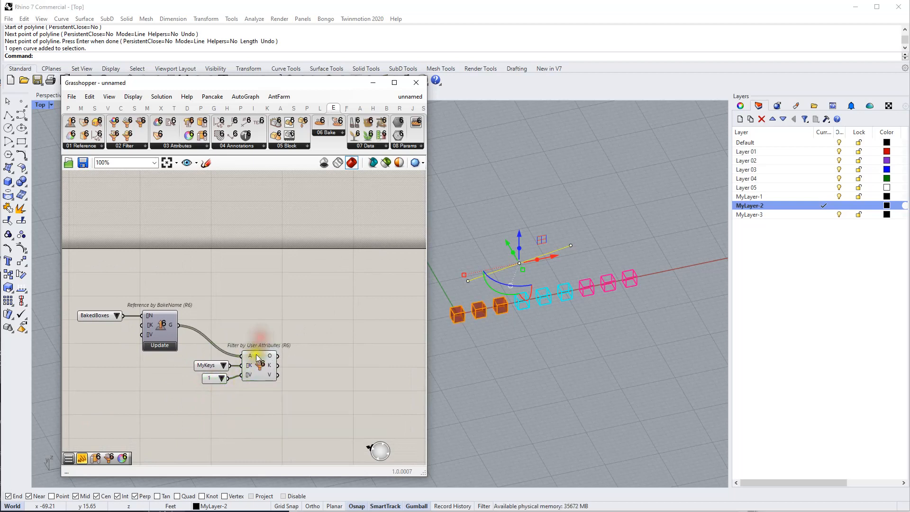
scroll(254, 356, up, 2)
drag(310, 337, 192, 418)
drag(265, 373, 412, 398)
right_drag(359, 345, 267, 328)
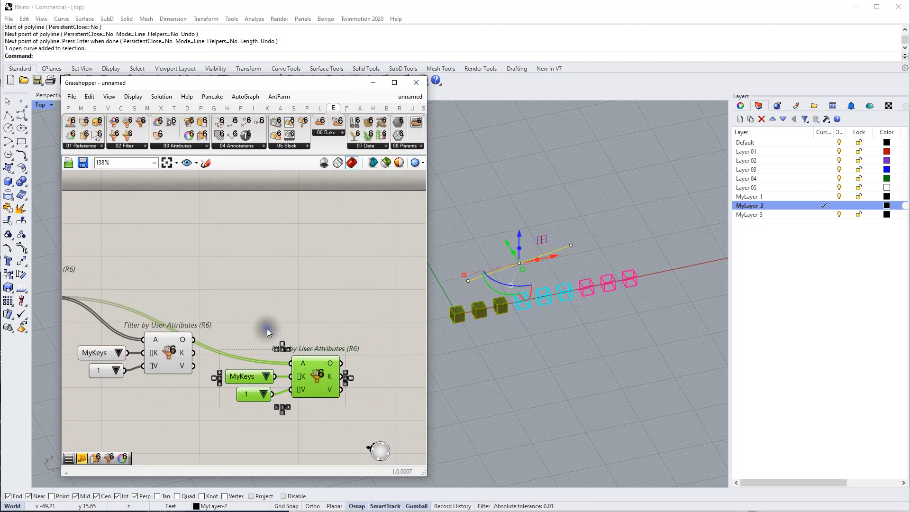
drag(195, 339, 318, 355)
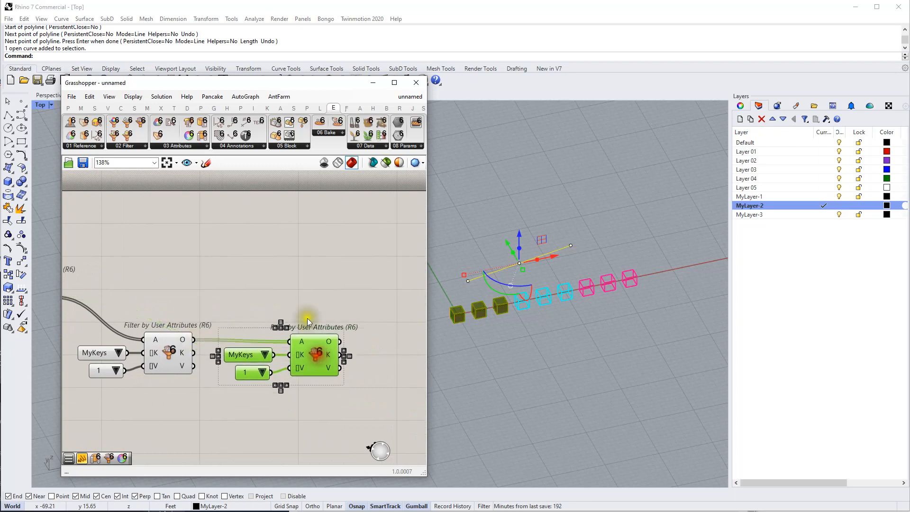
click(307, 311)
right_drag(288, 314, 298, 311)
- Change the first filter's V value list to a Check List and tick 2 in addition to 1
click(115, 369)
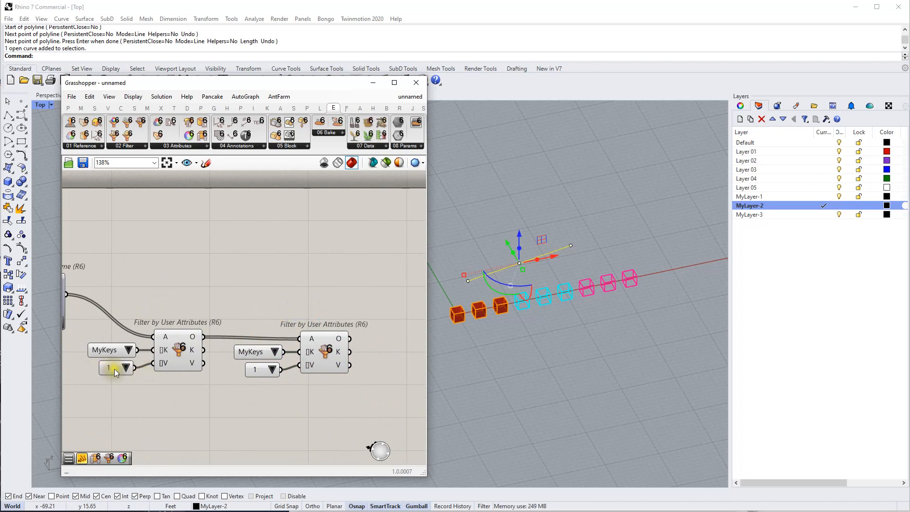
right_click(114, 368)
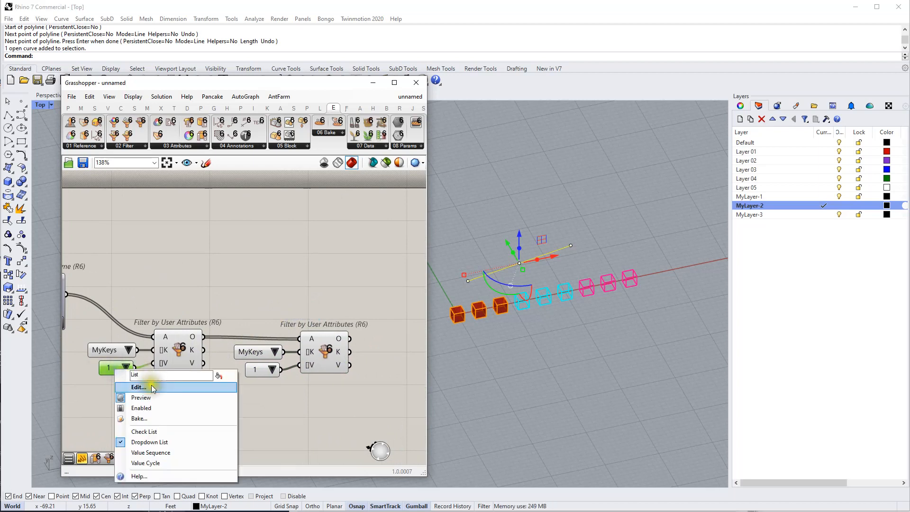
click(148, 432)
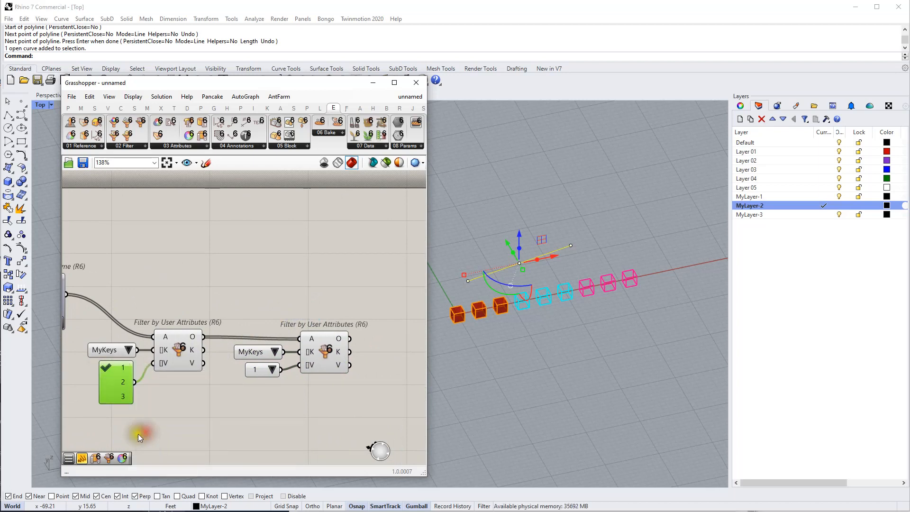
click(101, 381)
click(230, 393)
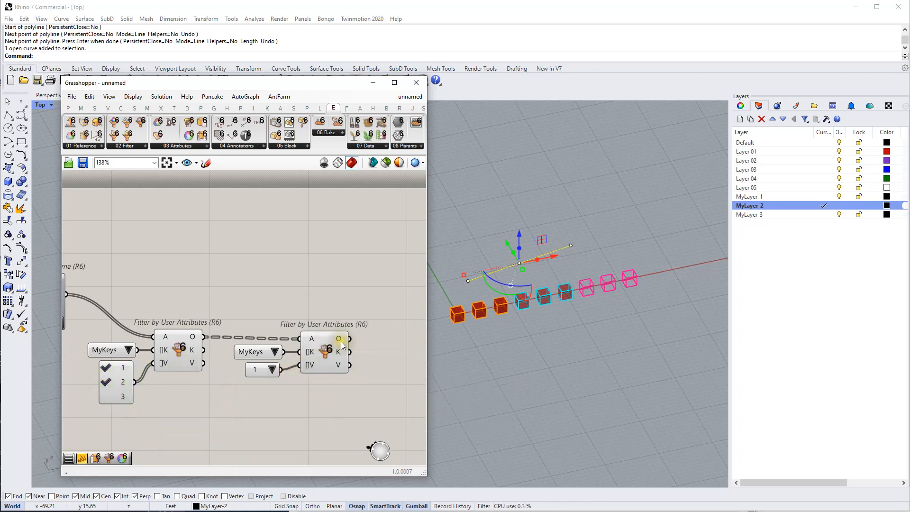
- Add a panel beside the second Filter by User Attributes and connect that filter's O output to it
mouse_move(340, 342)
right_drag(341, 341, 267, 359)
double_click(331, 320)
text(panel)
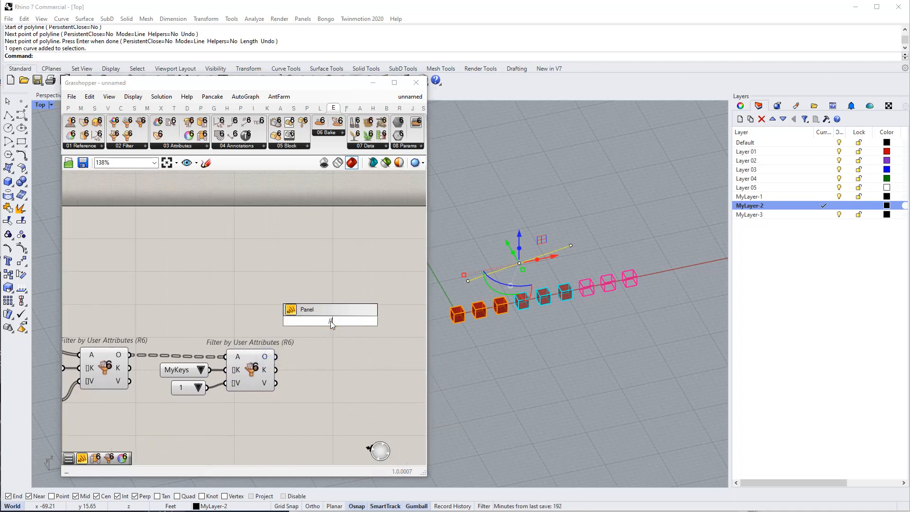
key(Return)
drag(277, 356, 276, 321)
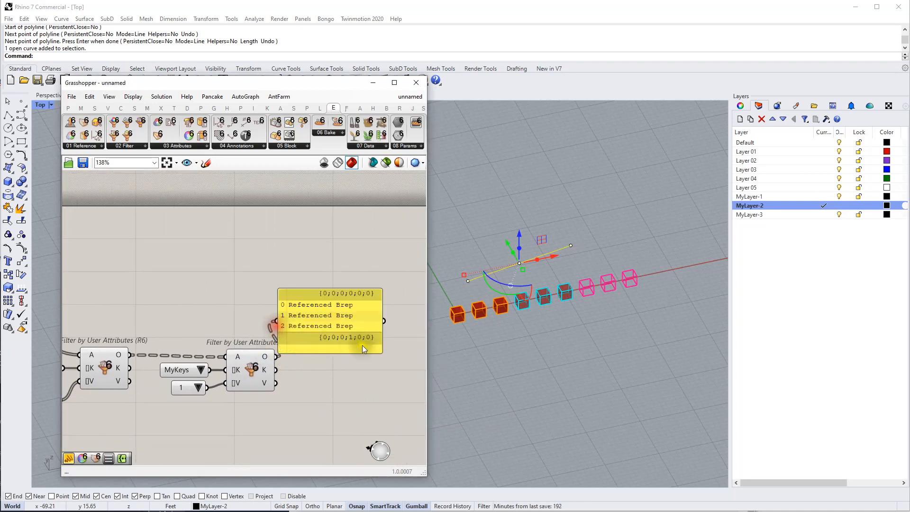
- Simplify the second filter's O output, then stretch the panel taller and line it up with that output
right_click(268, 353)
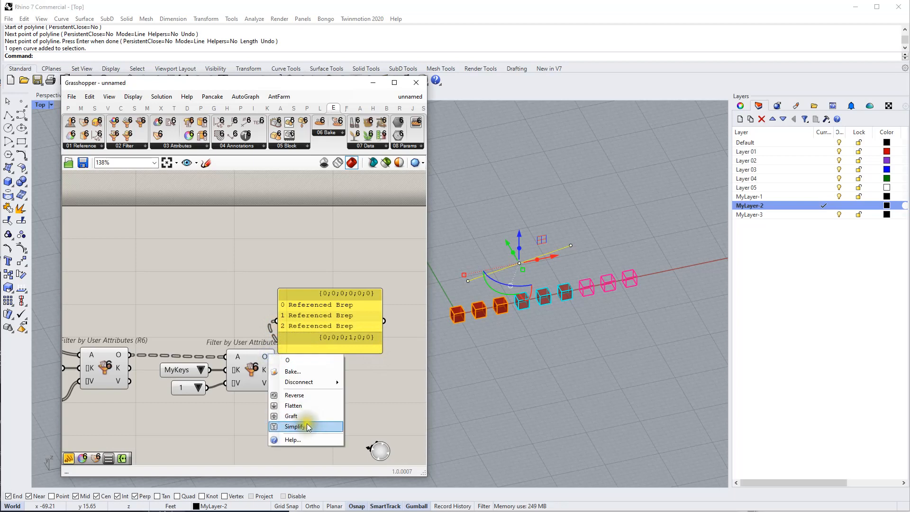
click(282, 425)
drag(375, 341, 378, 441)
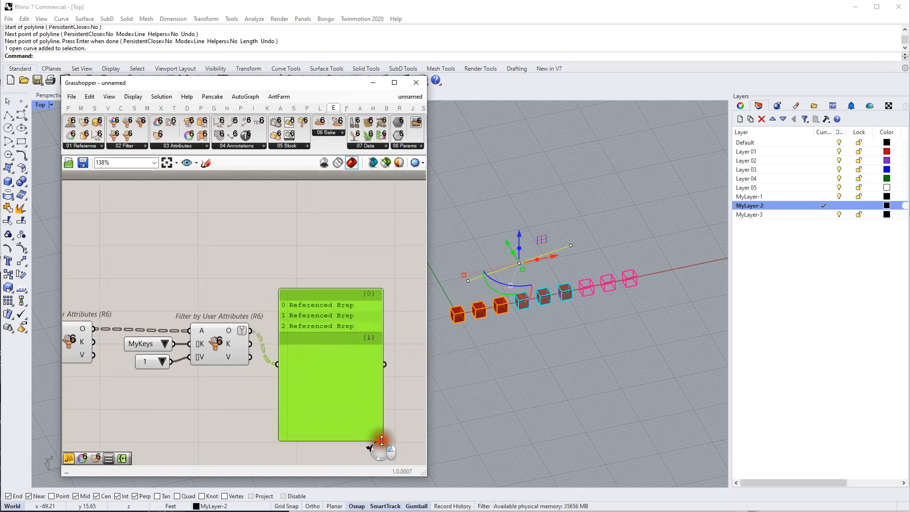
drag(348, 375, 365, 340)
mouse_move(300, 358)
right_down()
mouse_move(318, 337)
mouse_move(303, 345)
right_up()
scroll(318, 337, down, 1)
scroll(241, 337, up, 1)
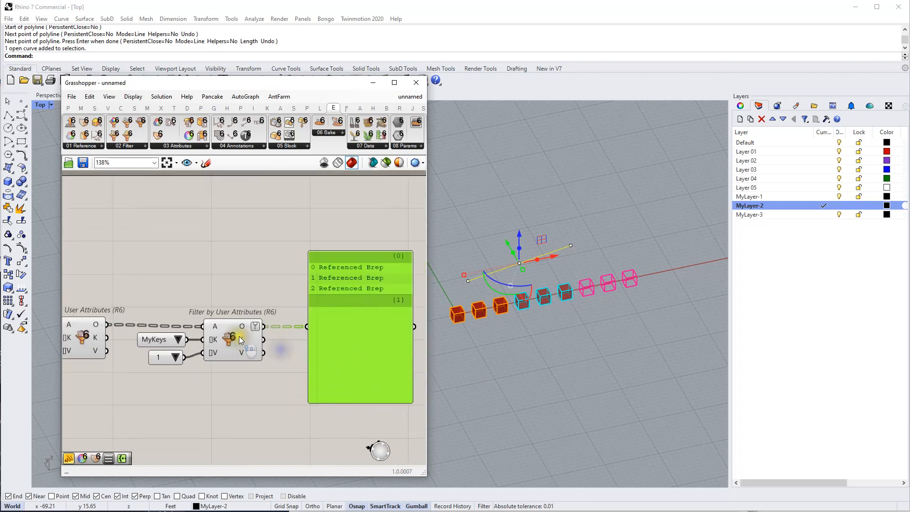
- Tick 3 in the first filter's V check list in addition to 1 and 2
mouse_move(247, 328)
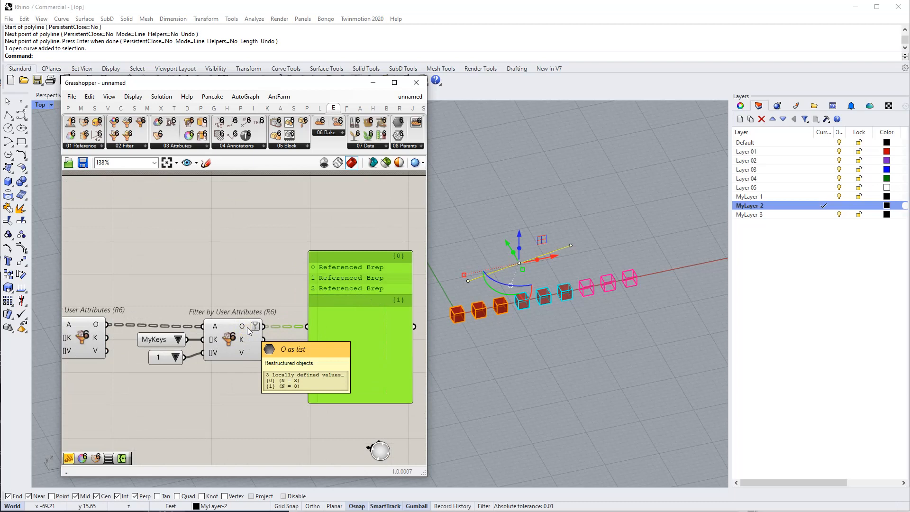
scroll(247, 331, down, 2)
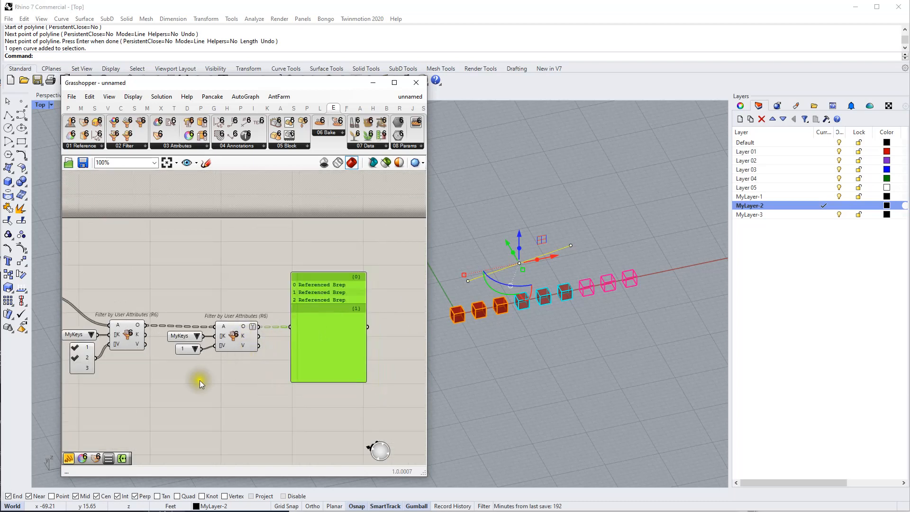
right_drag(200, 380, 230, 390)
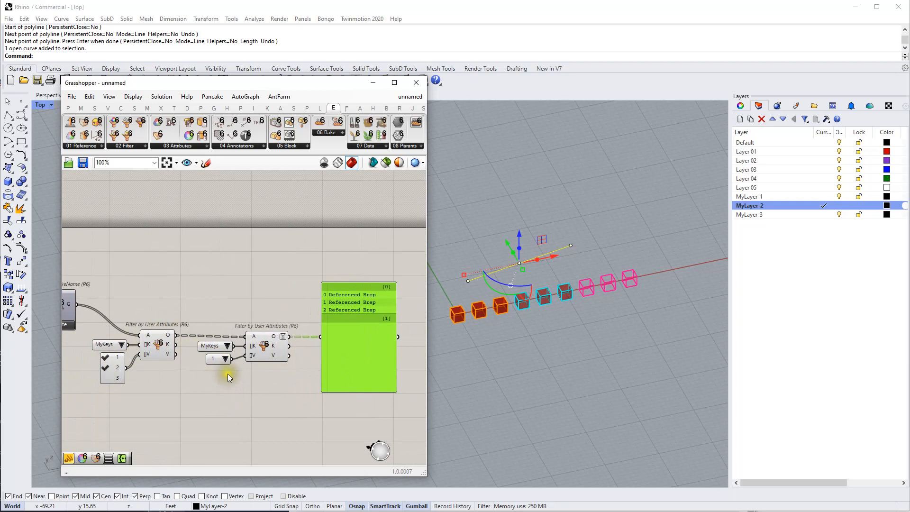
click(105, 378)
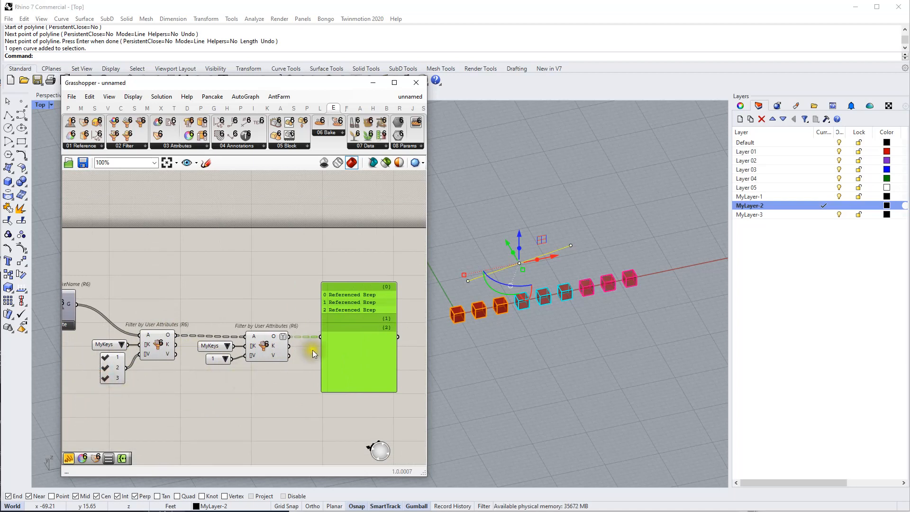
- Change the second filter's V value list to a Check List, tick 2 in addition to 1, and move the panel farther from the filter
right_drag(332, 348, 245, 349)
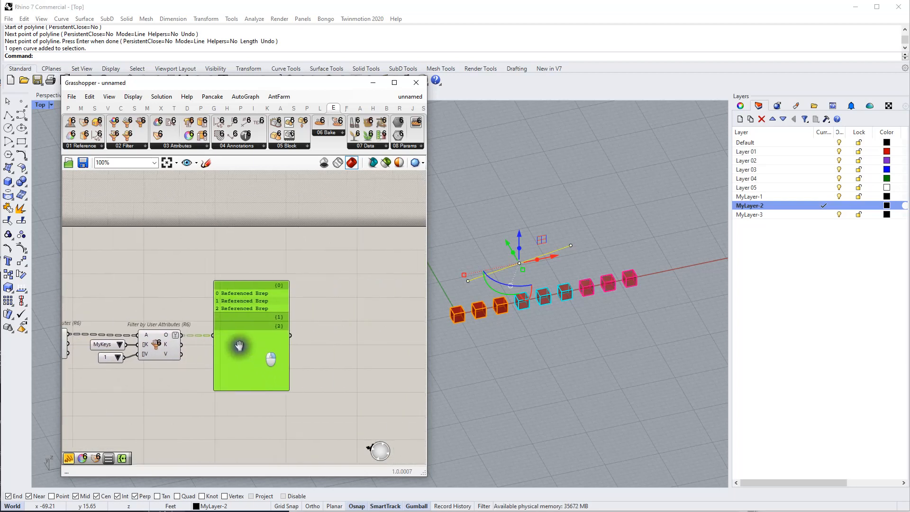
click(129, 359)
right_drag(129, 359, 157, 368)
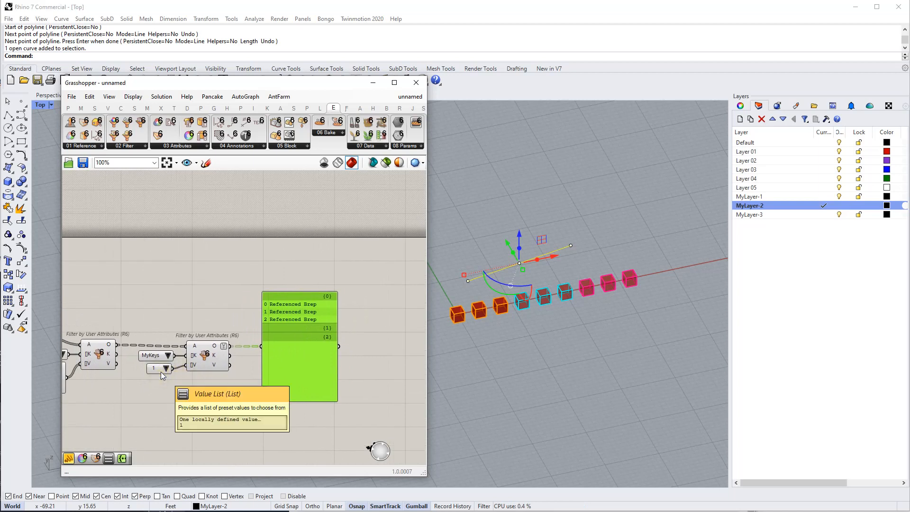
right_click(161, 371)
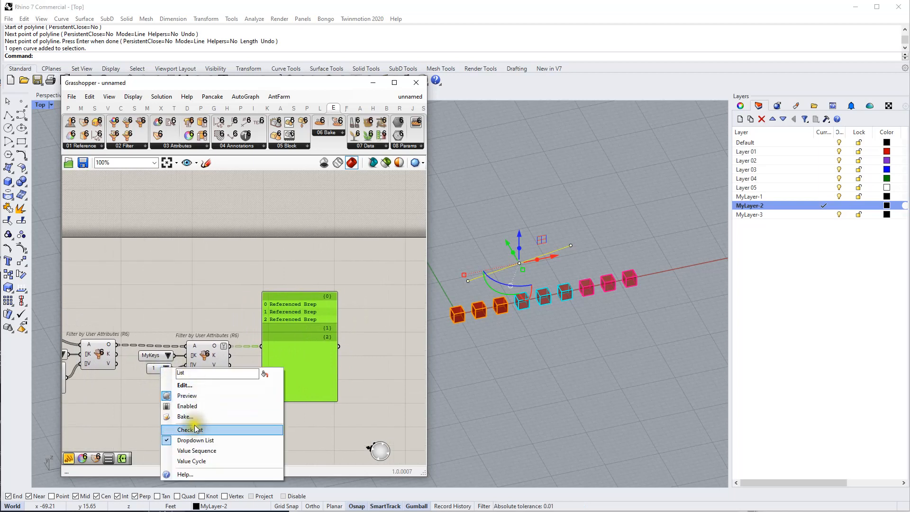
click(195, 430)
click(151, 378)
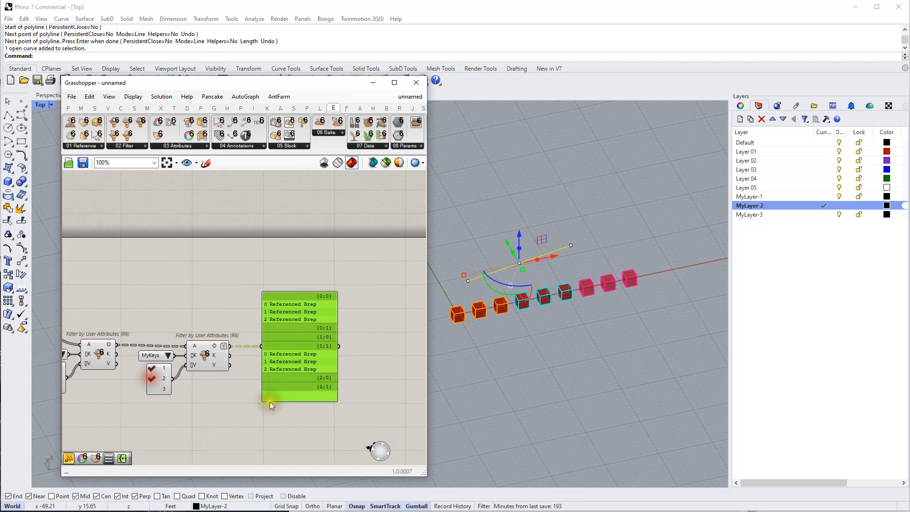
right_drag(265, 400, 252, 403)
drag(302, 359, 347, 361)
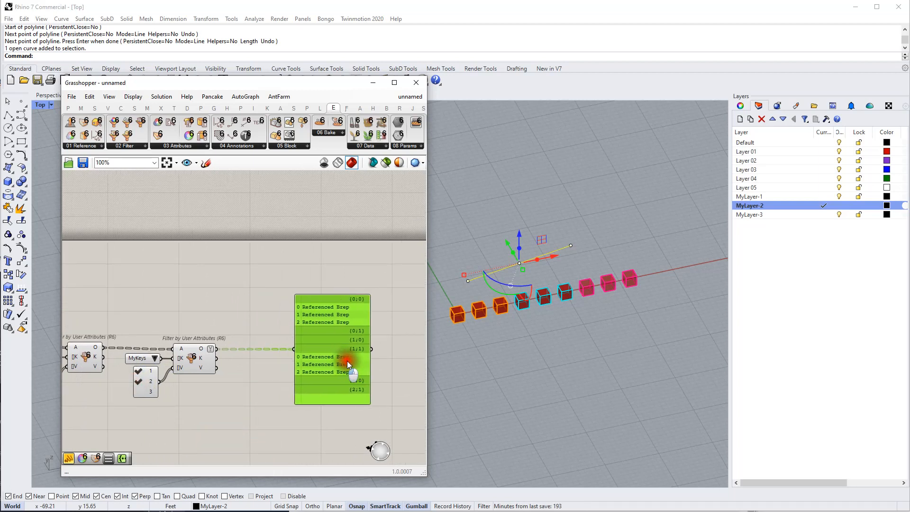
right_drag(347, 361, 277, 348)
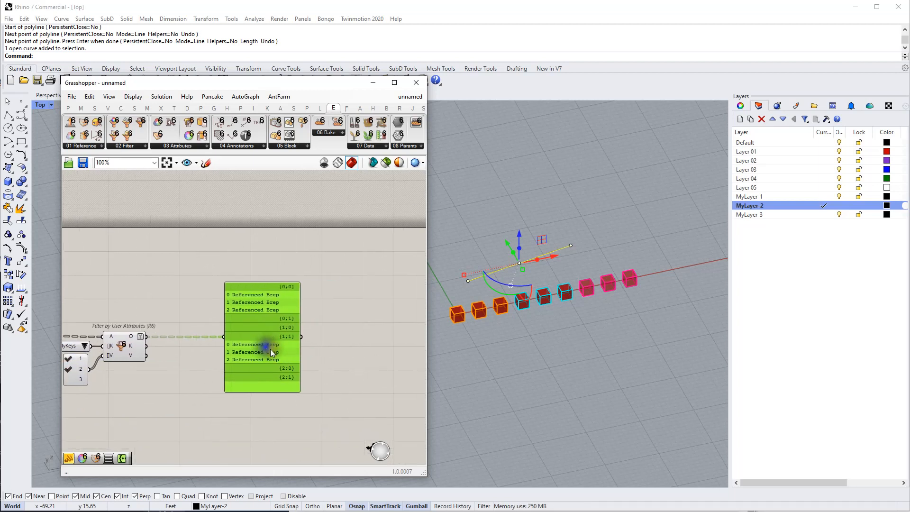
- Turn Simplify off and back on for the second filter's O output to compare the branch paths in the panel
right_click(135, 340)
click(190, 412)
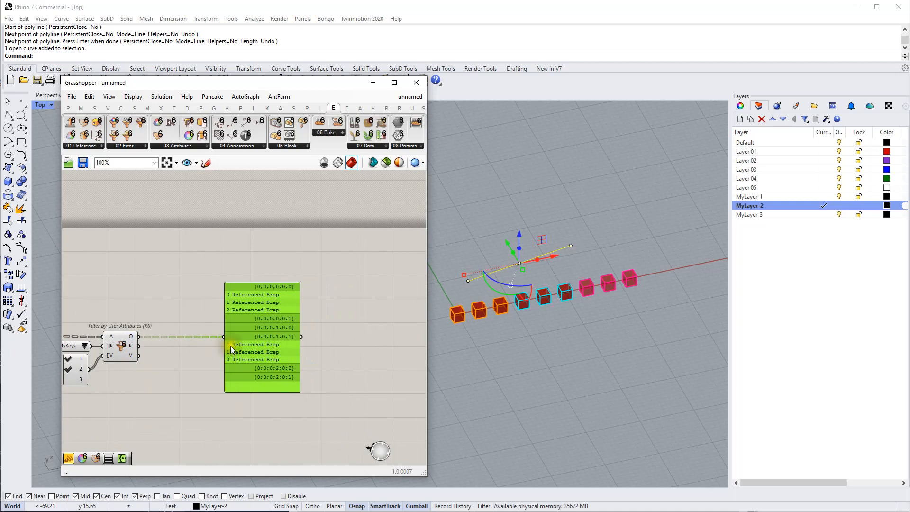
right_click(133, 345)
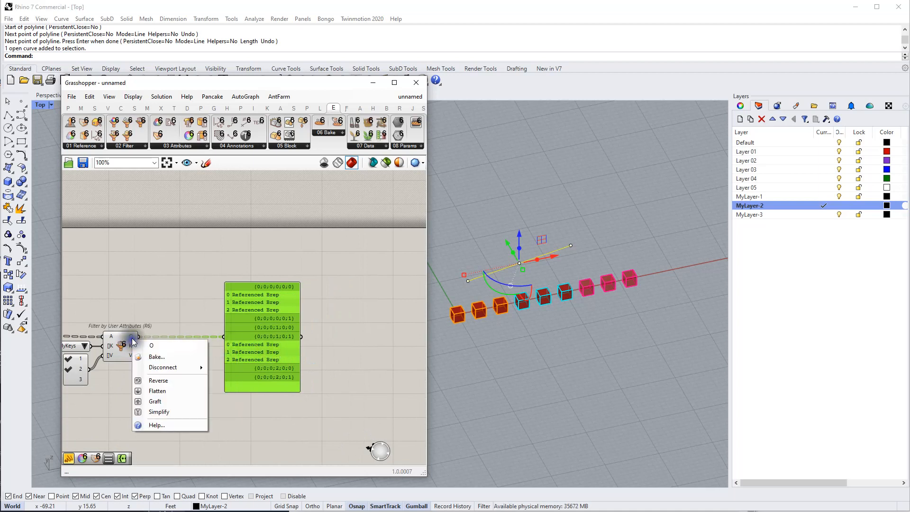
click(192, 415)
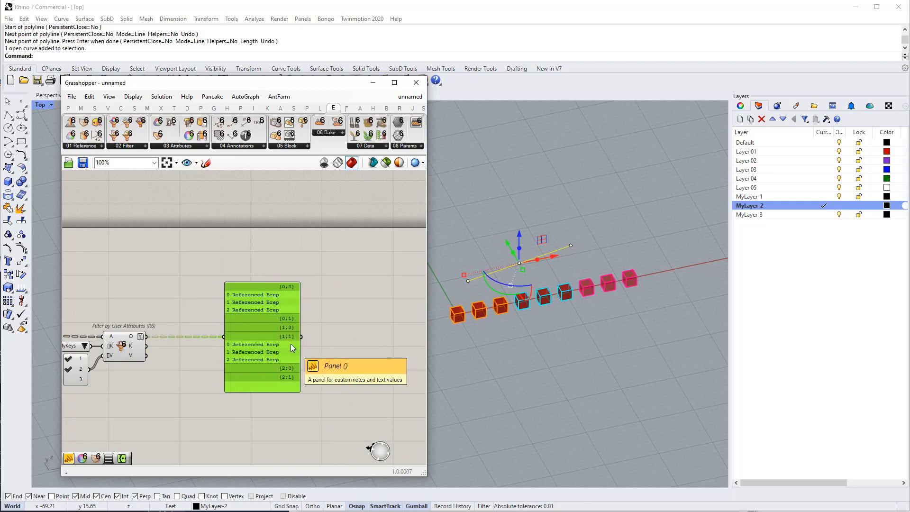
- Flatten the O output of the first Filter by User Attributes
scroll(291, 344, down, 2)
right_drag(227, 359, 299, 353)
scroll(127, 334, up, 1)
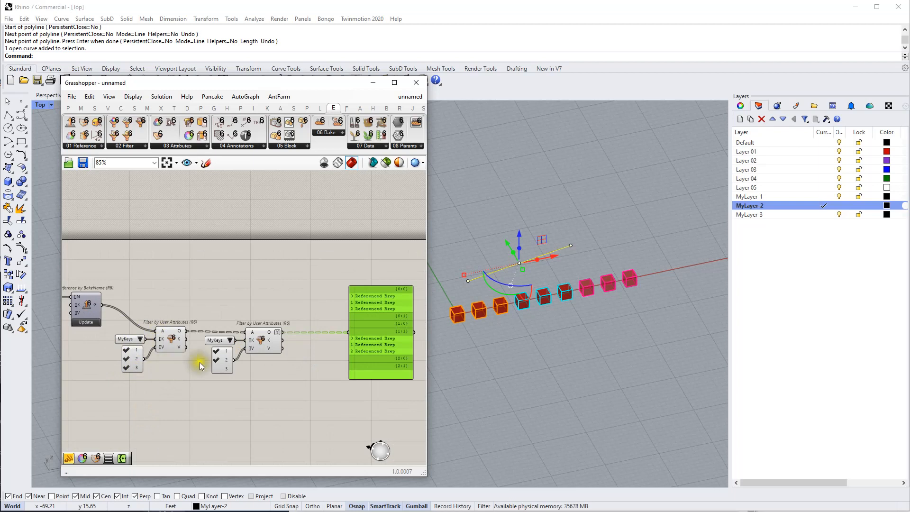
right_click(181, 332)
click(211, 383)
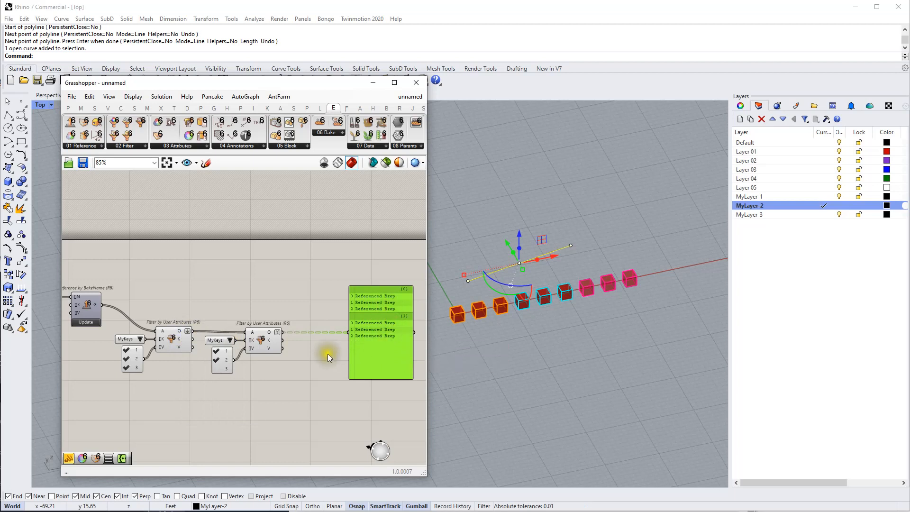
scroll(317, 333, down, 3)
right_drag(239, 333, 325, 324)
scroll(159, 365, up, 3)
right_drag(245, 300, 183, 334)
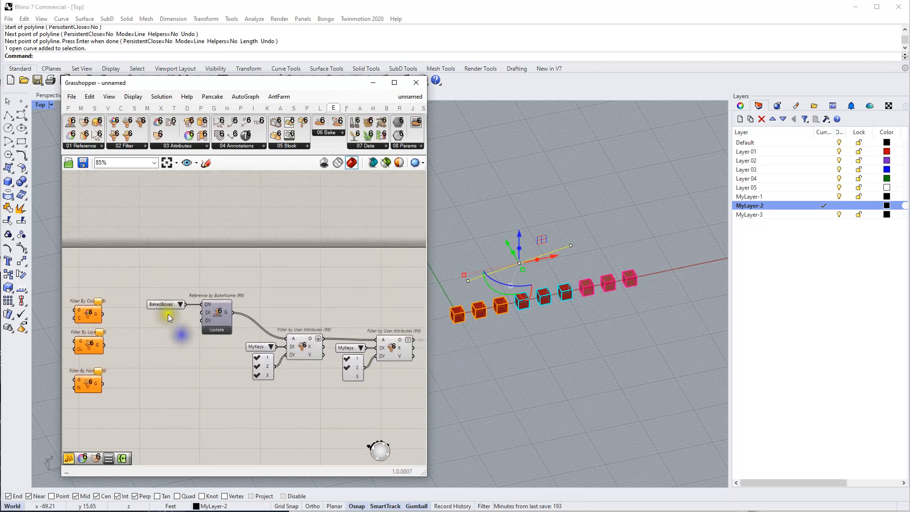
click(124, 147)
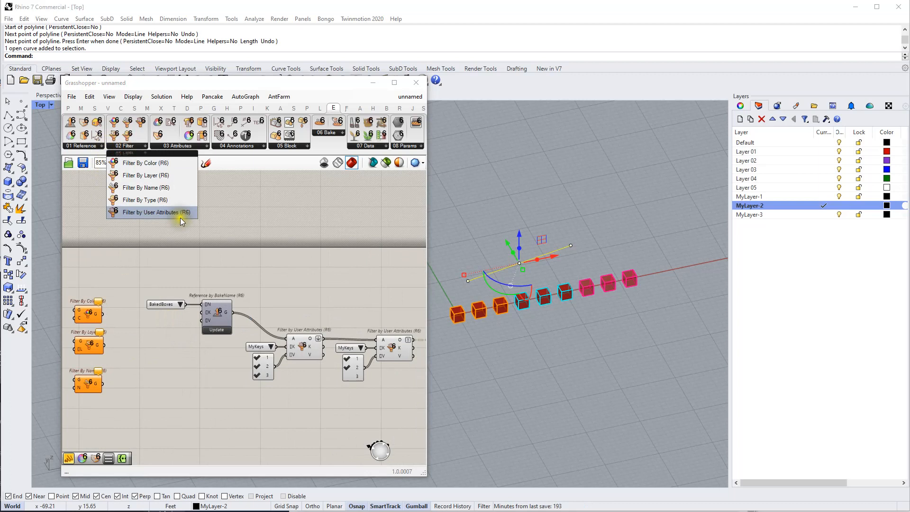
click(198, 268)
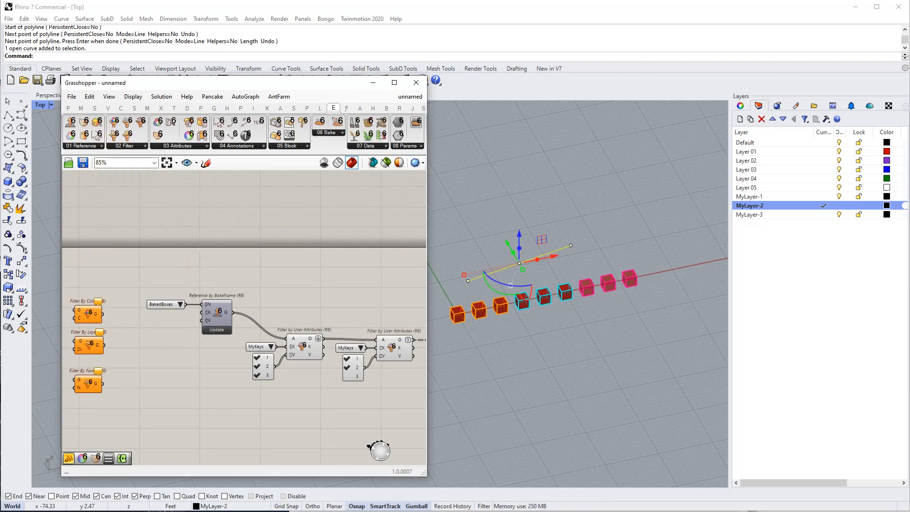